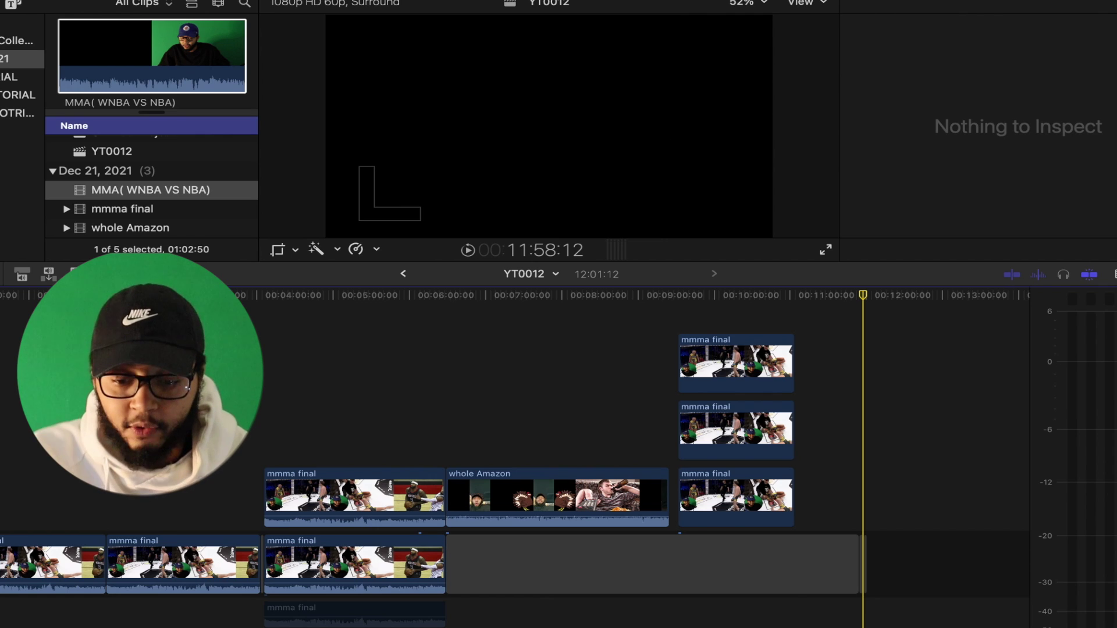
- Insert a default three-second gap clip at the end of the YT0012 timeline
click(866, 349)
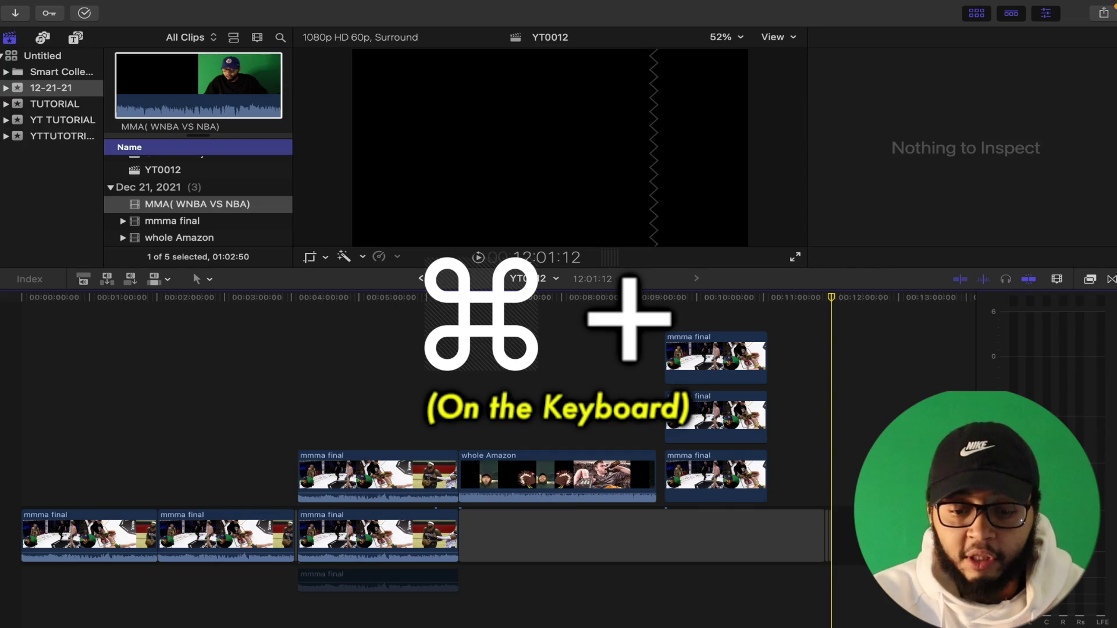
key(super+equal)
key(super+equal)
key(super+equal)
key(super+equal)
key(super+equal)
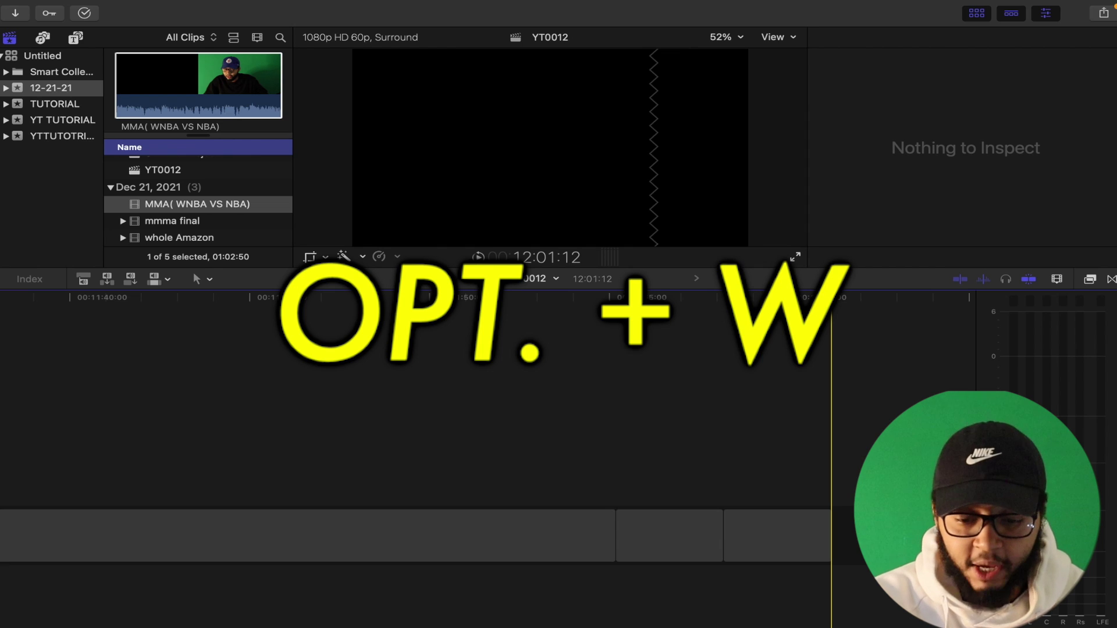
key(alt+w)
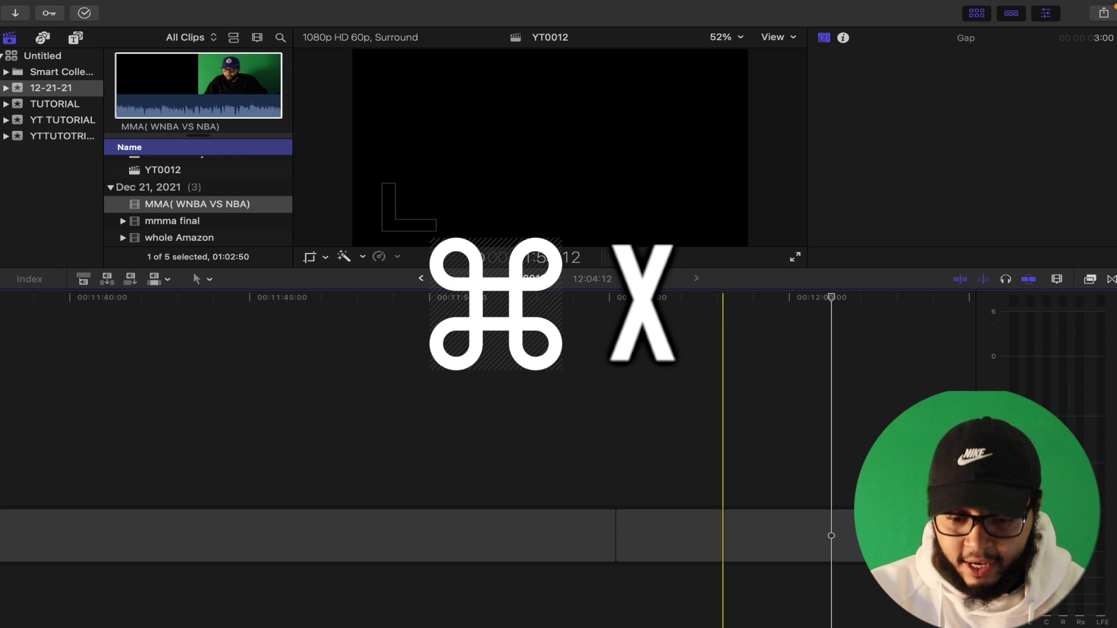
- Delete the three short gap clips at the end of the primary storyline, one after another
click(871, 535)
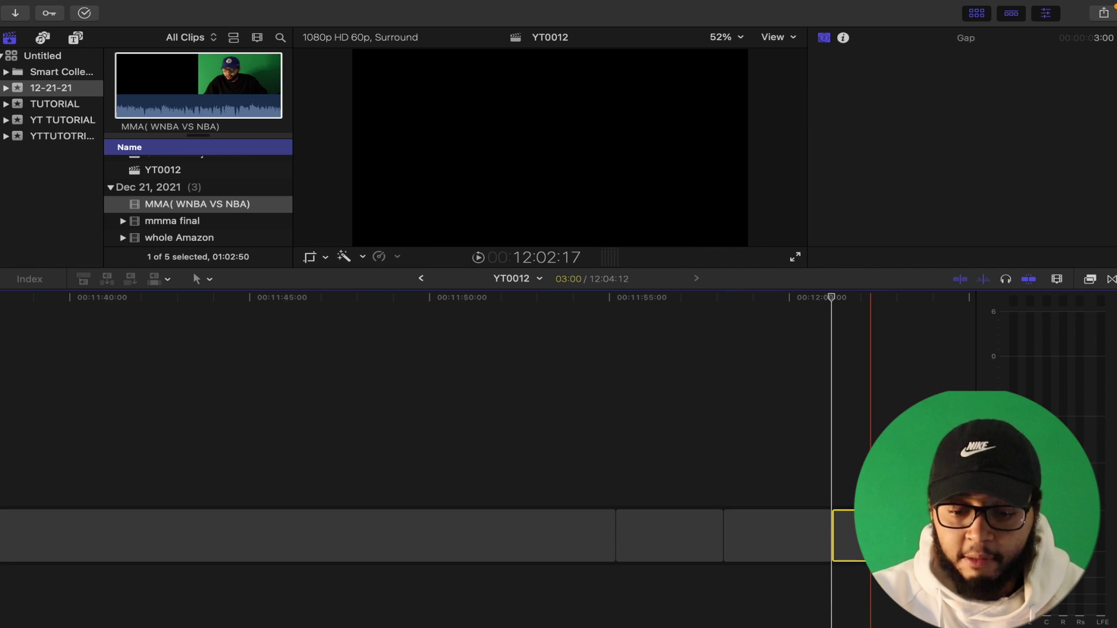
key(BackSpace)
click(811, 535)
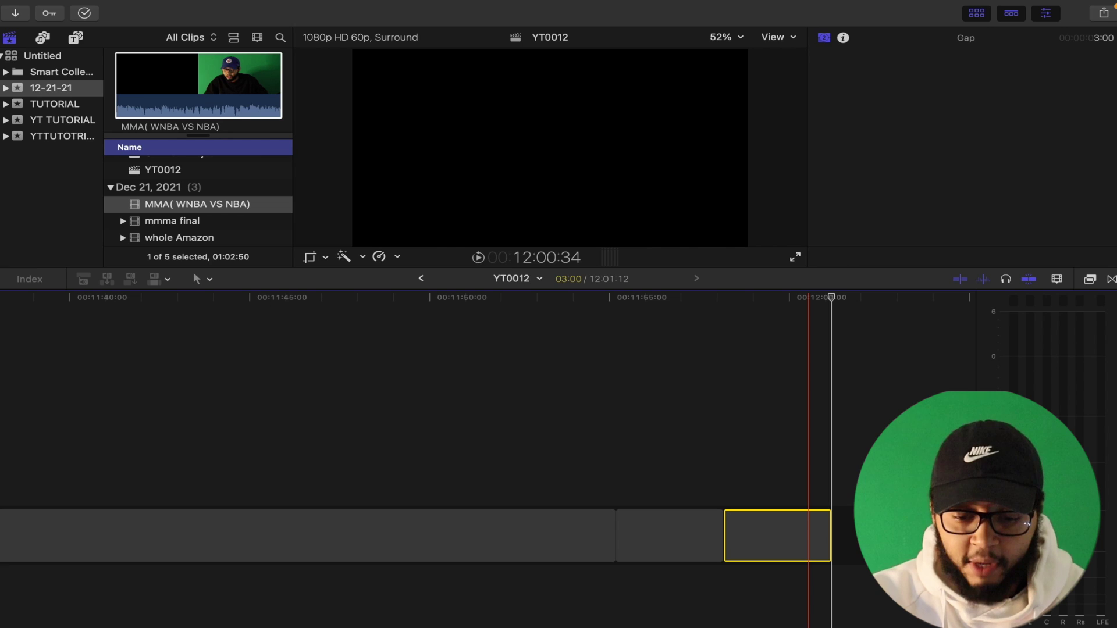
key(BackSpace)
click(709, 536)
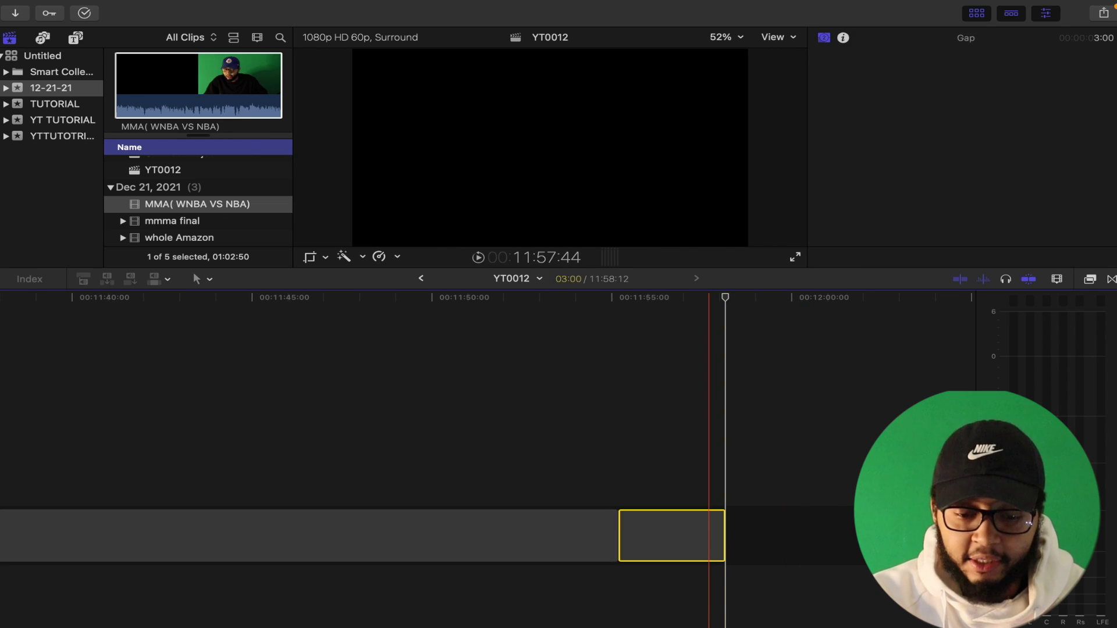
key(BackSpace)
- Delete the long gap clip beneath the connected clips, and undo that deletion
scroll(580, 408, left, 10)
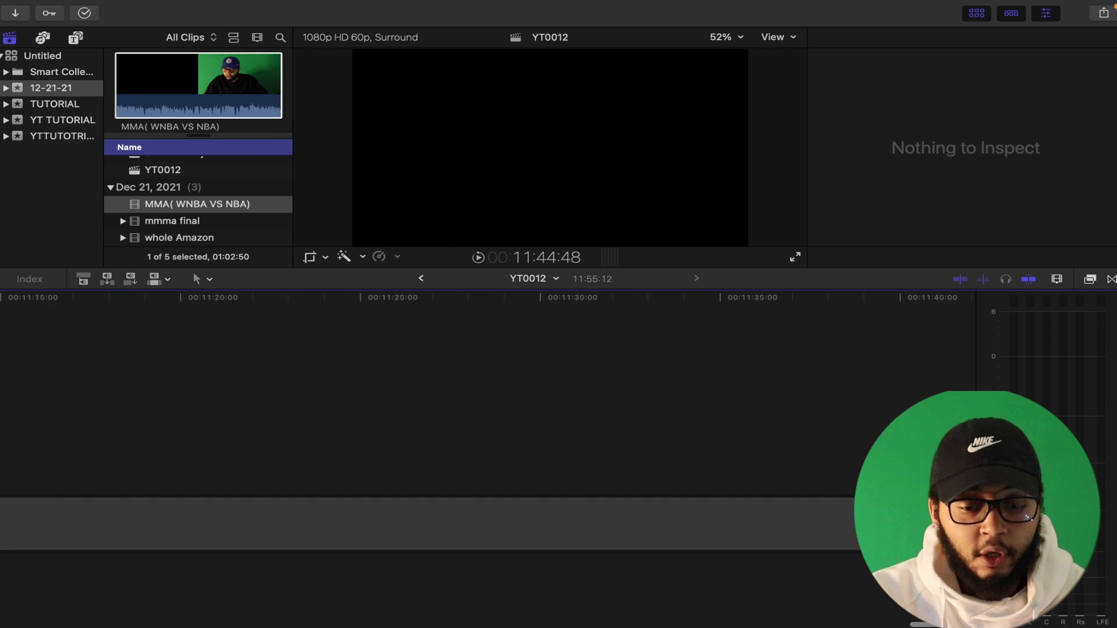
click(579, 524)
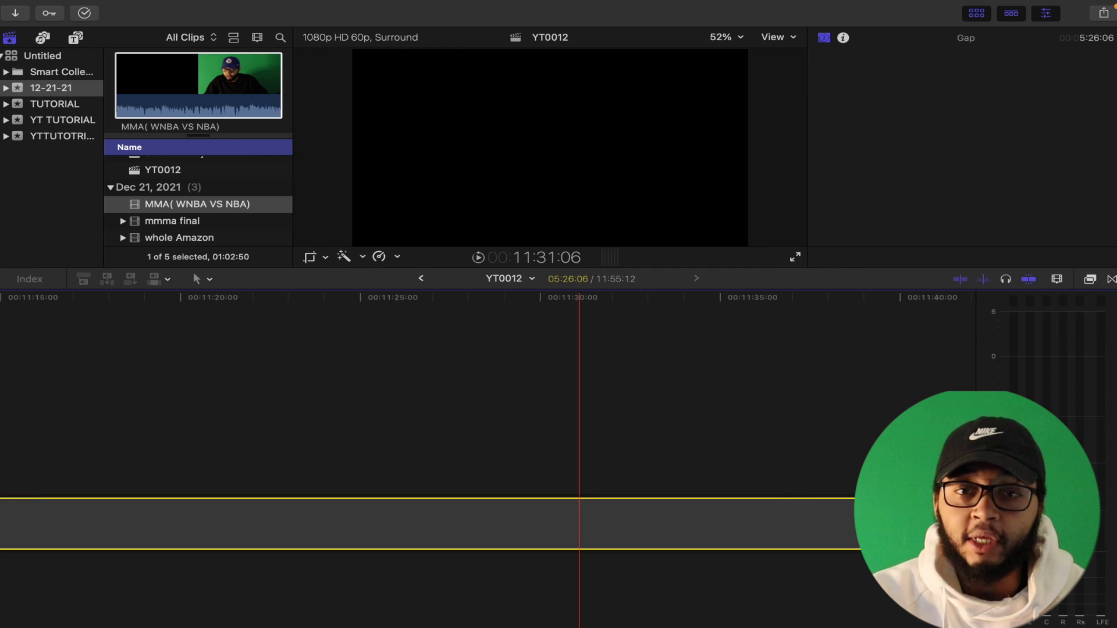
key(BackSpace)
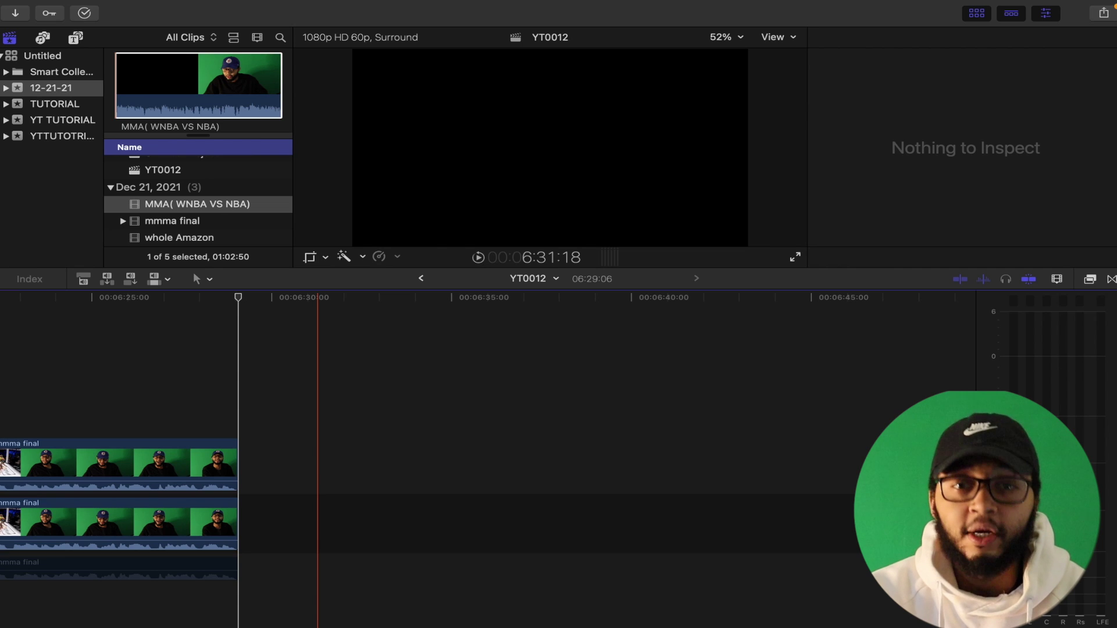
key(super+z)
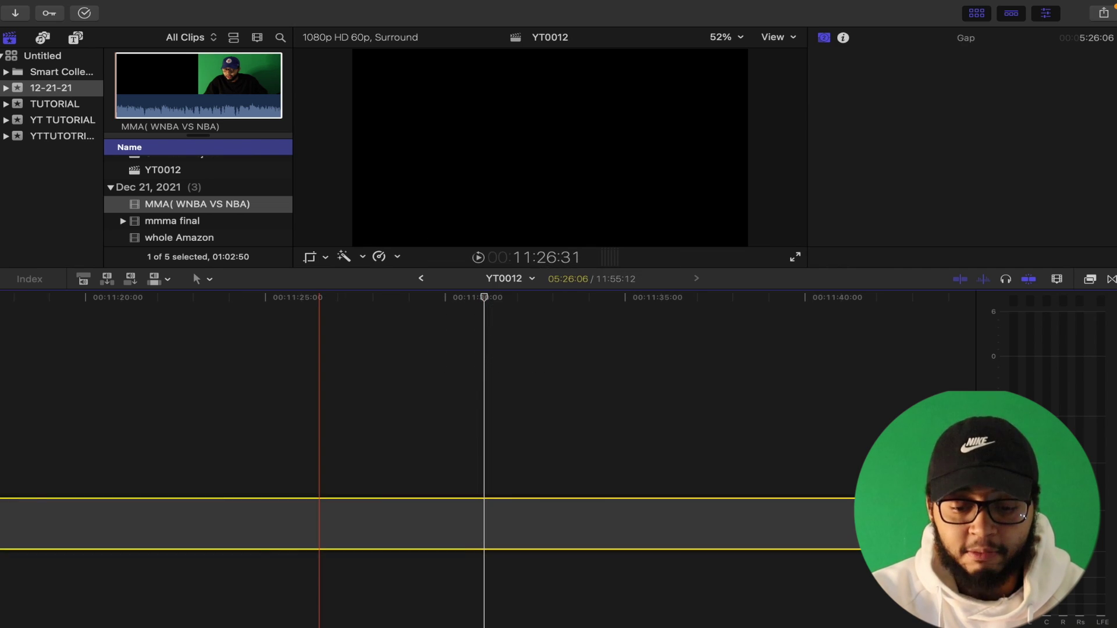
- Cut the long gap clip at 11:31:06 with the Blade tool and remove the part after the cut
key(super+minus)
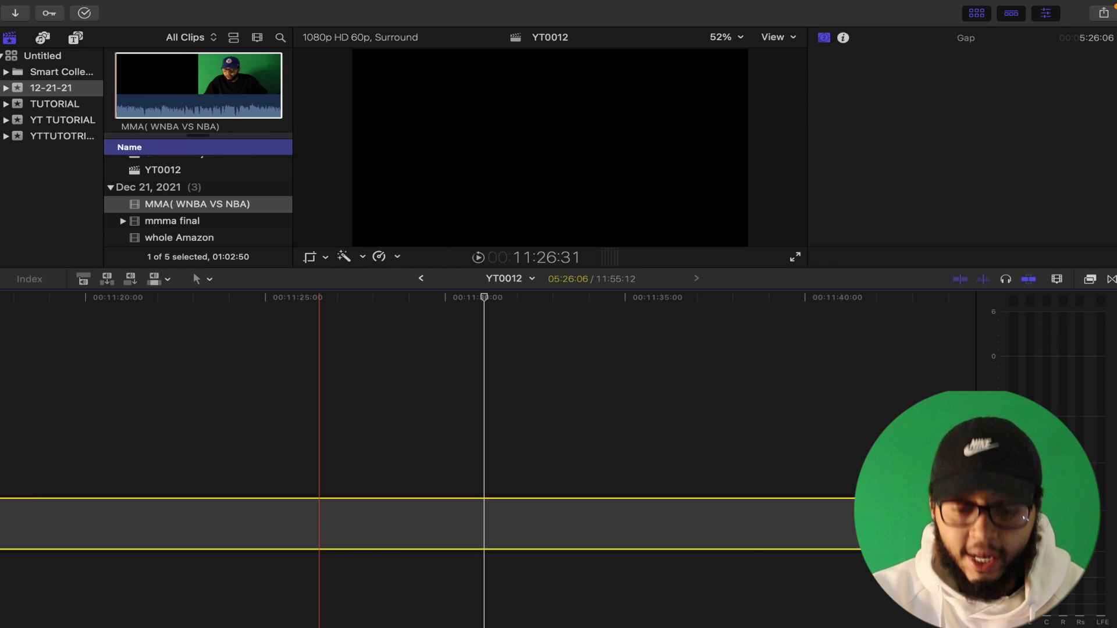
key(super+minus)
key(super+minus)
key(super+minus)
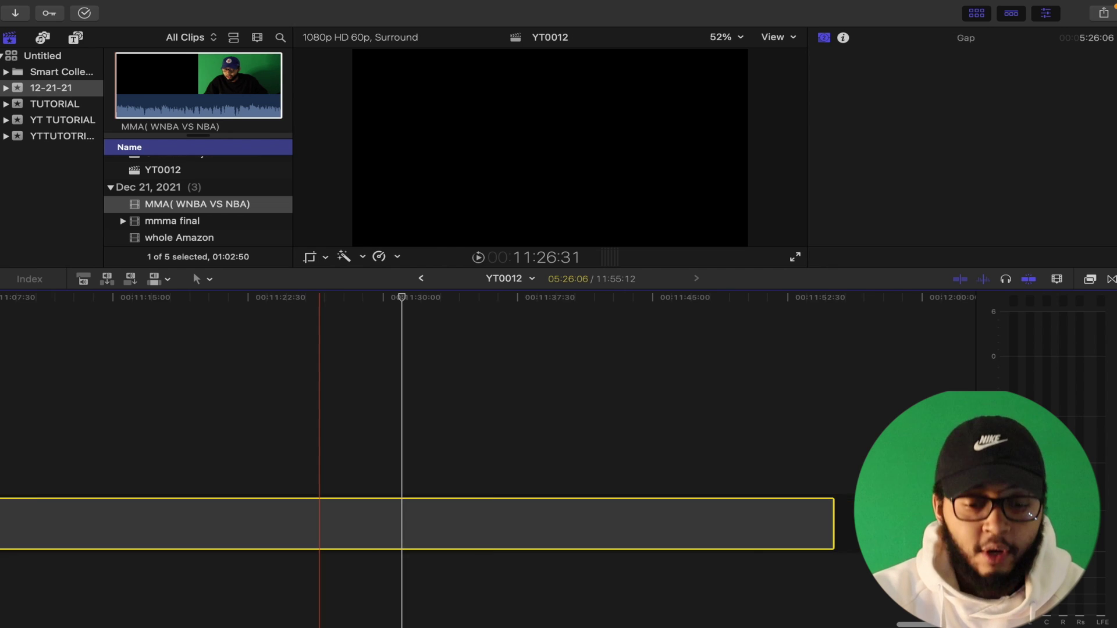
scroll(442, 436, left, 15)
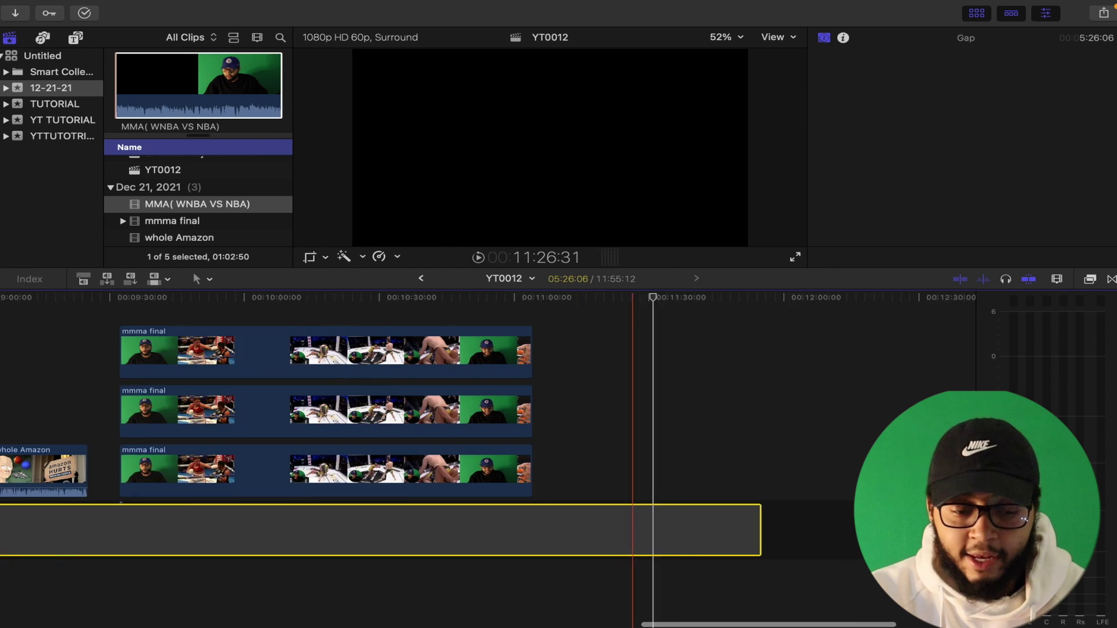
scroll(480, 454, right, 15)
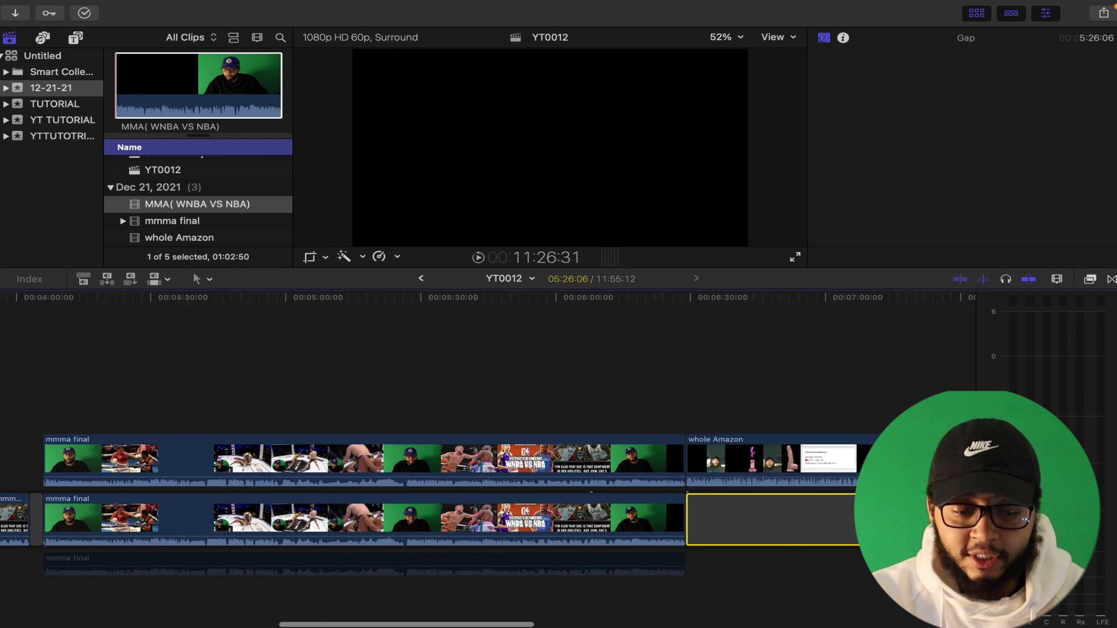
key(super+minus)
key(super+minus)
key(super+minus)
key(super+minus)
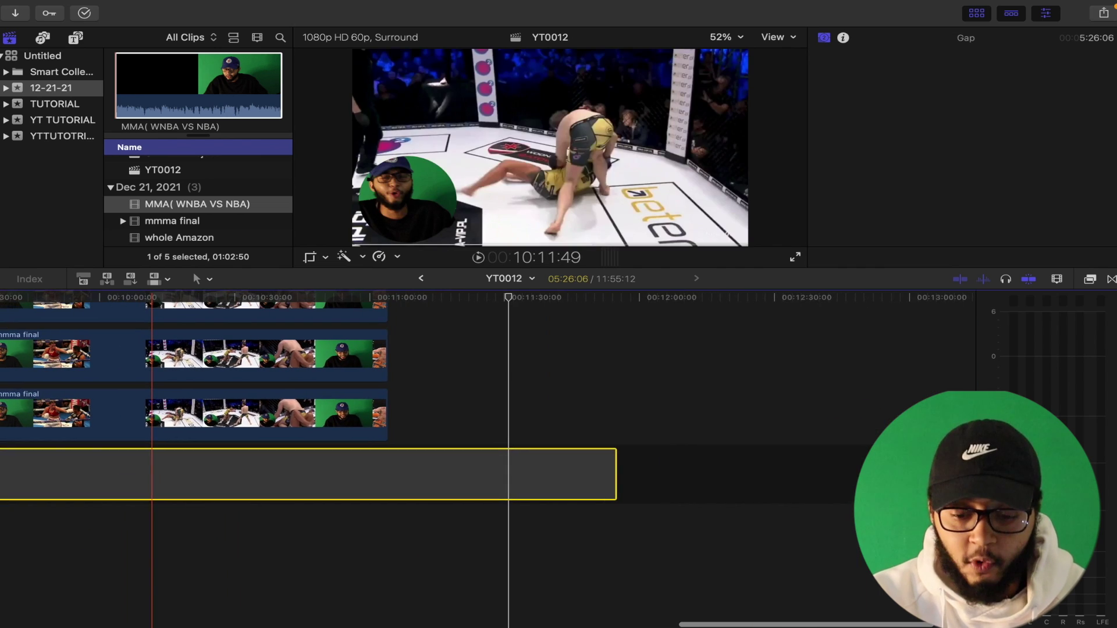
key(super+equal)
key(super+equal)
key(super+equal)
key(super+equal)
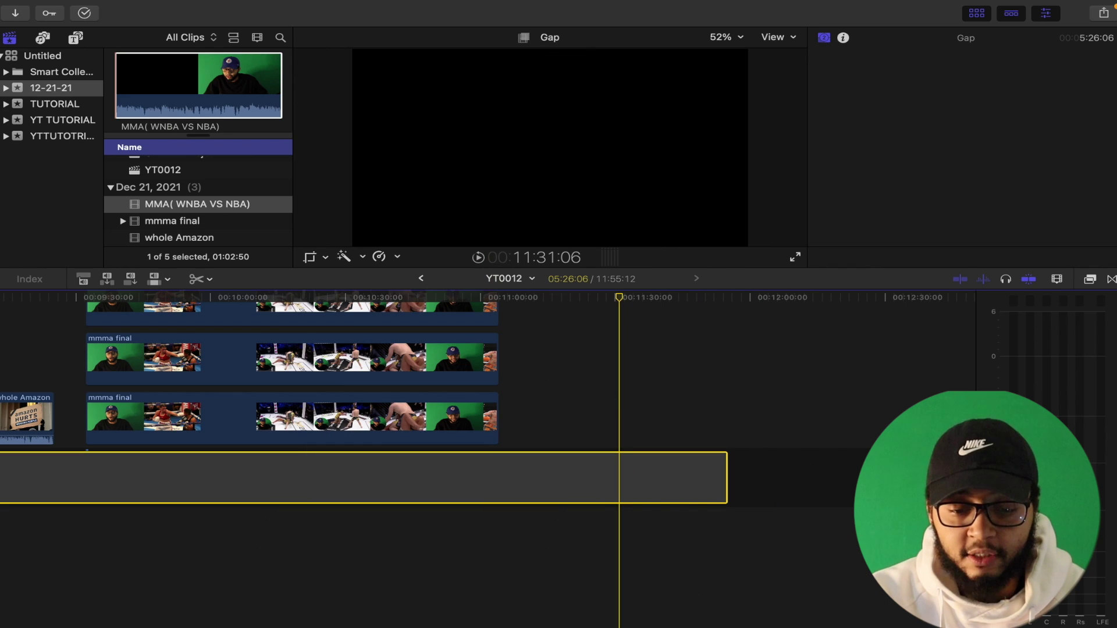
click(619, 478)
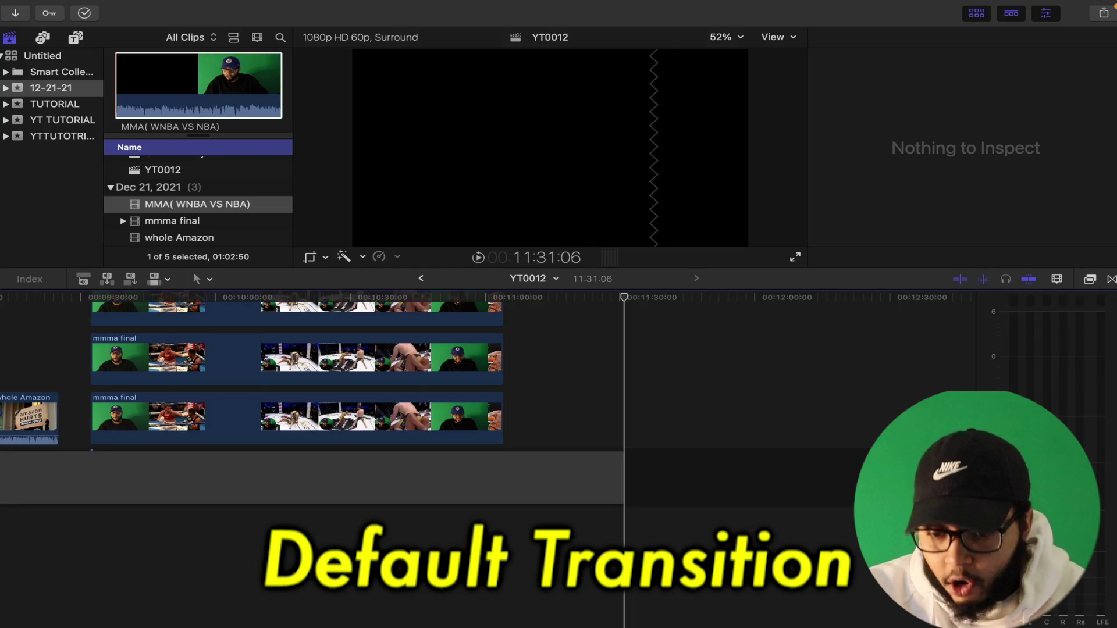
- Browse the installed transitions and make Band the default transition
key(super+5)
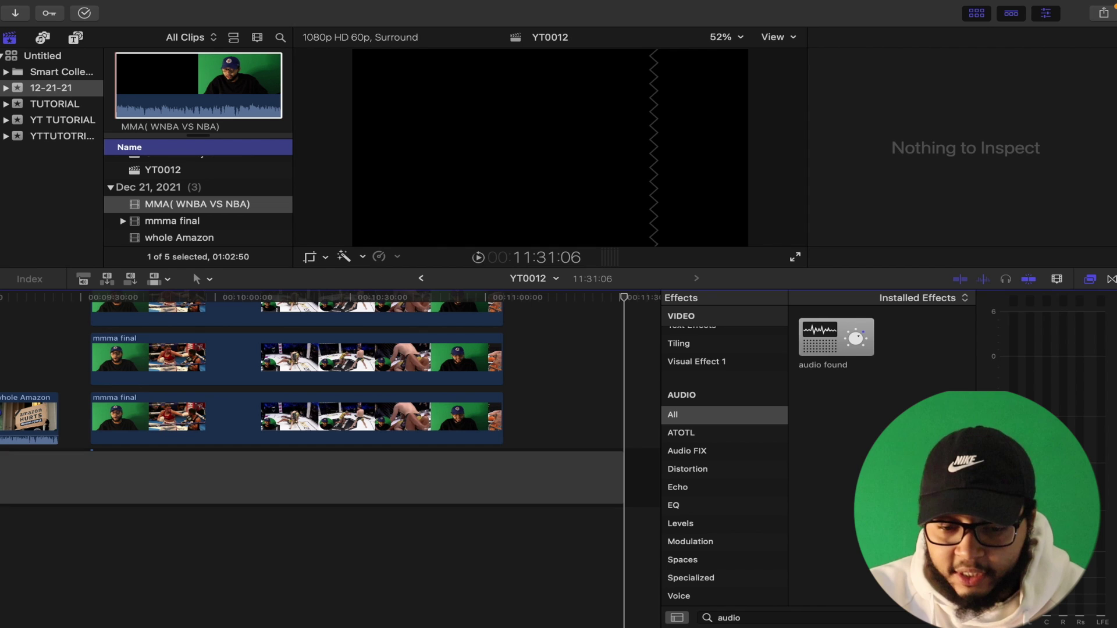
scroll(724, 454, up, 10)
scroll(724, 454, down, 2)
key(ctrl+super+5)
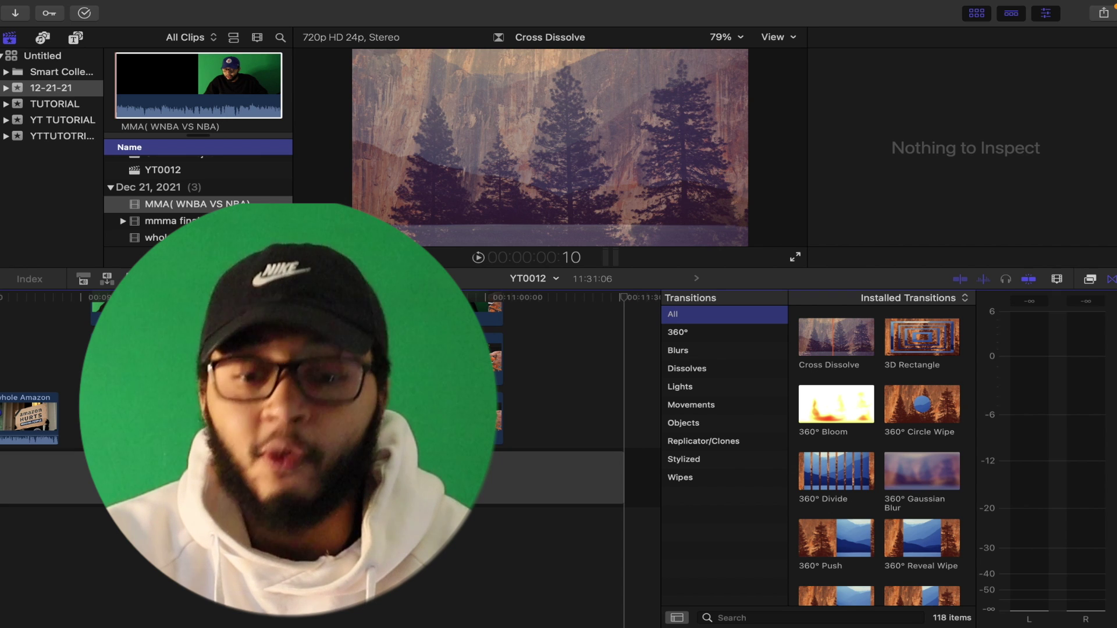
scroll(878, 454, down, 3)
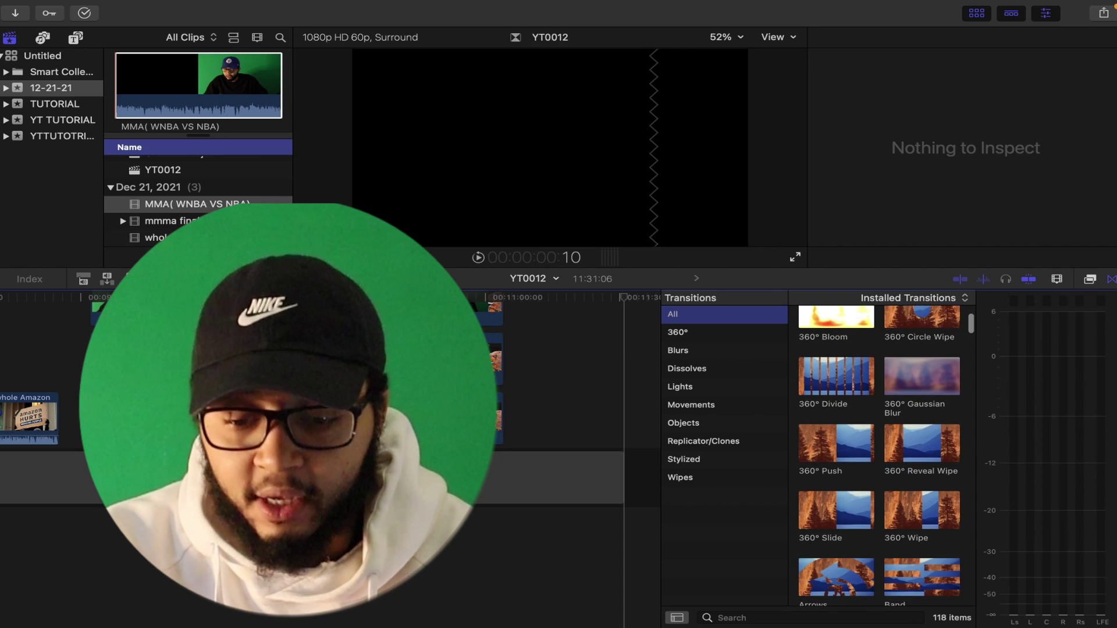
scroll(879, 453, down, 5)
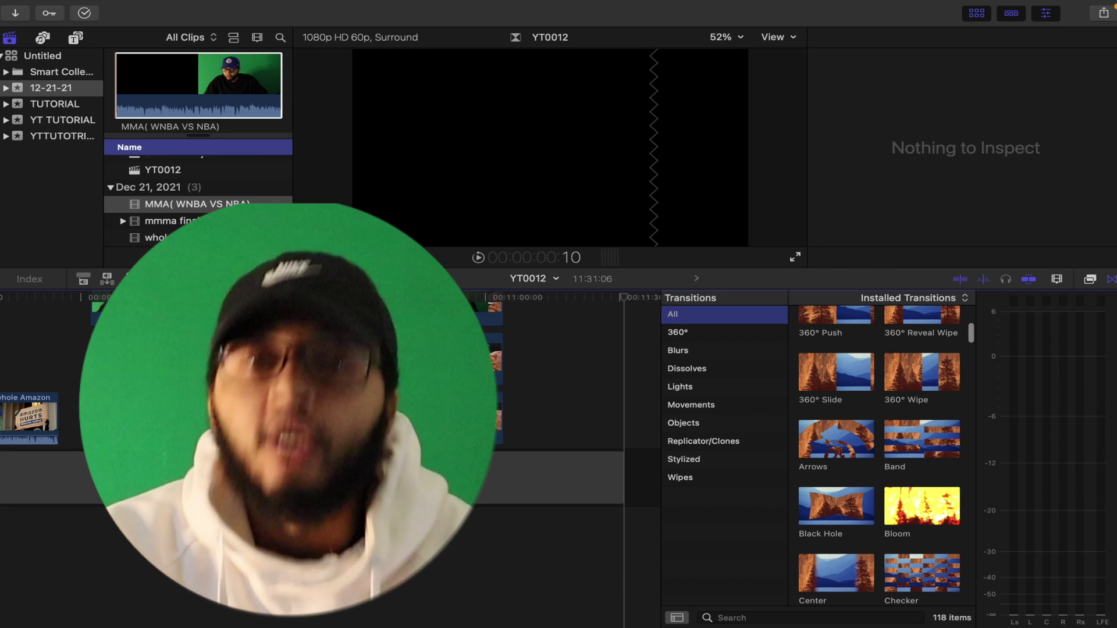
click(922, 440)
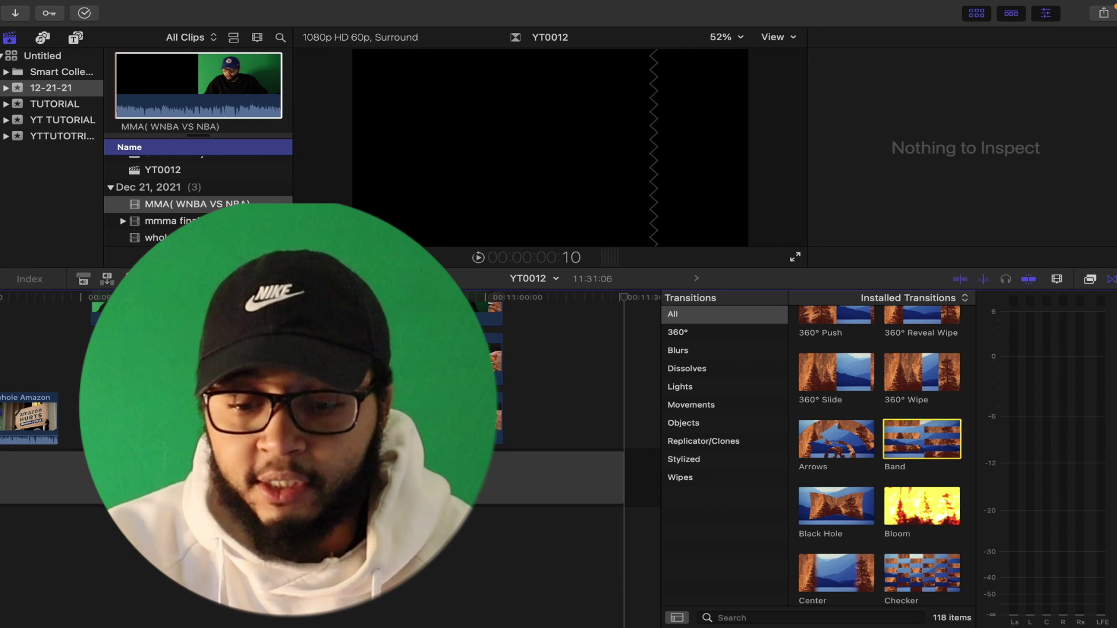
right_click(924, 436)
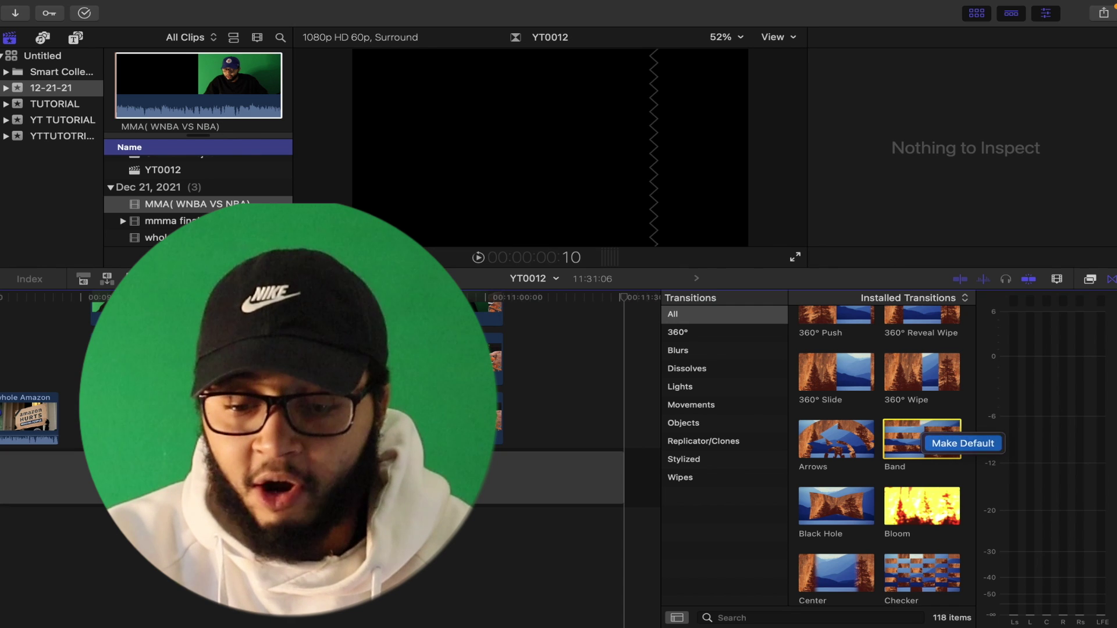
click(963, 443)
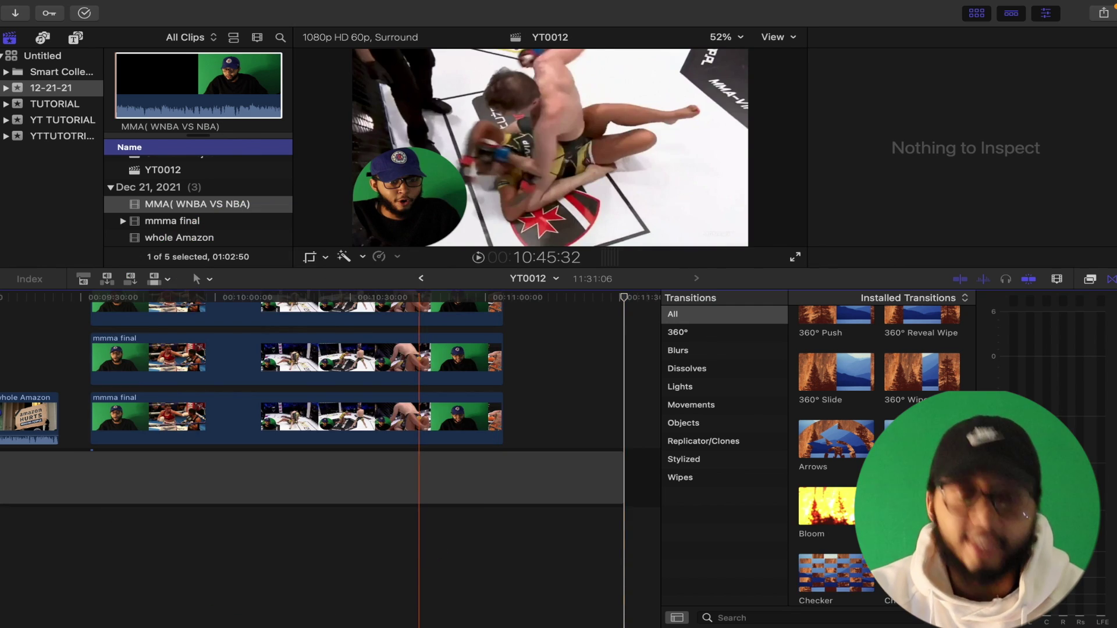
- Disable the three stacked mmma final clips near the end of the timeline
scroll(419, 419, up, 3)
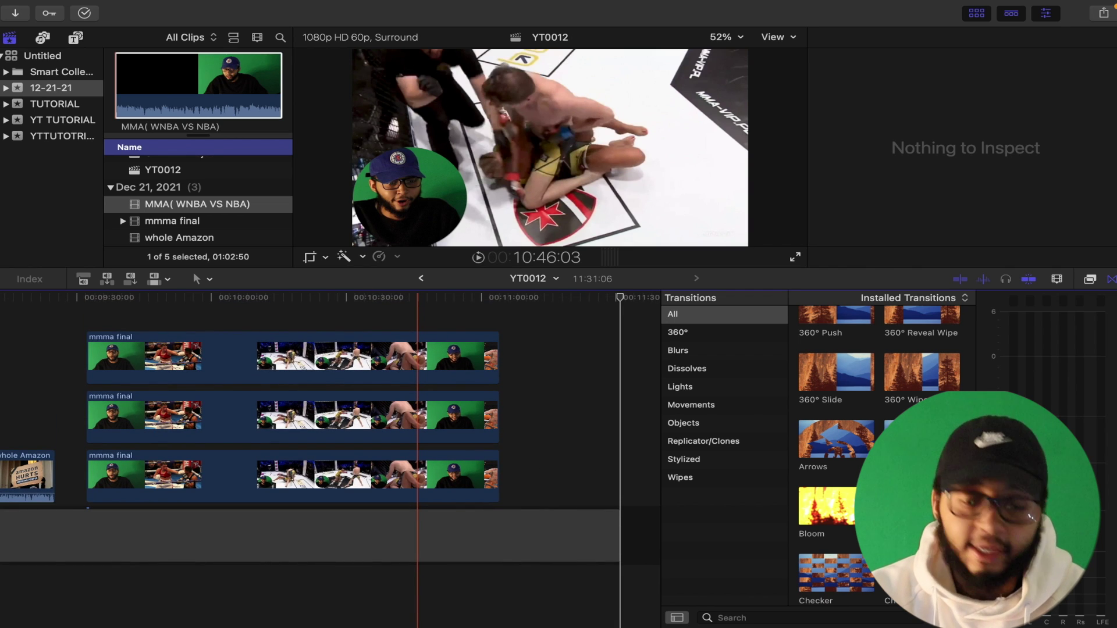
scroll(417, 419, left, 10)
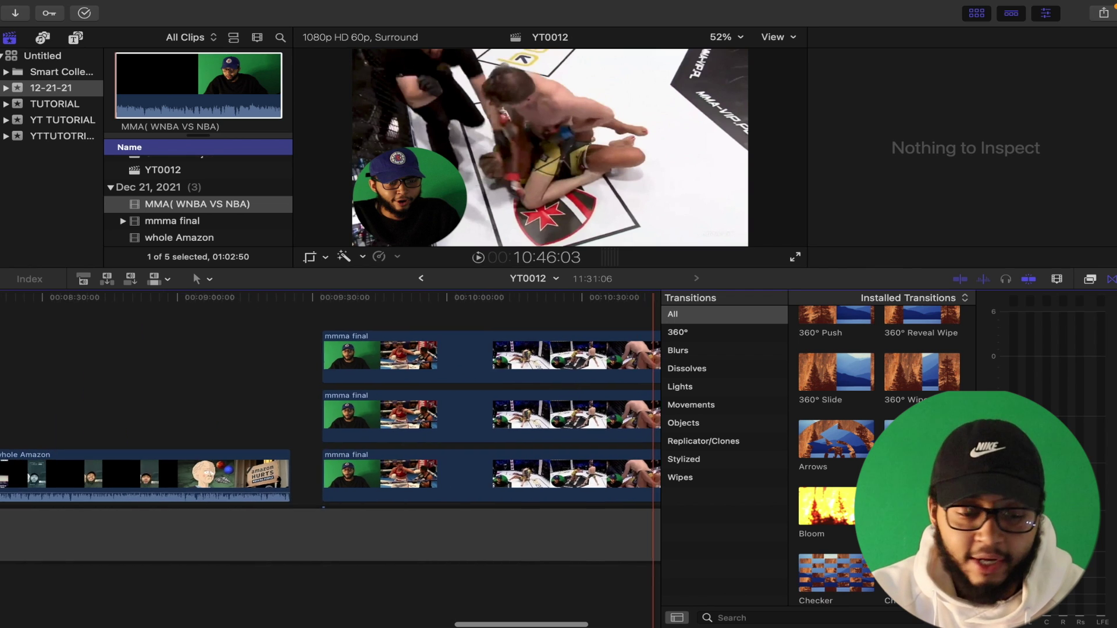
scroll(330, 454, right, 5)
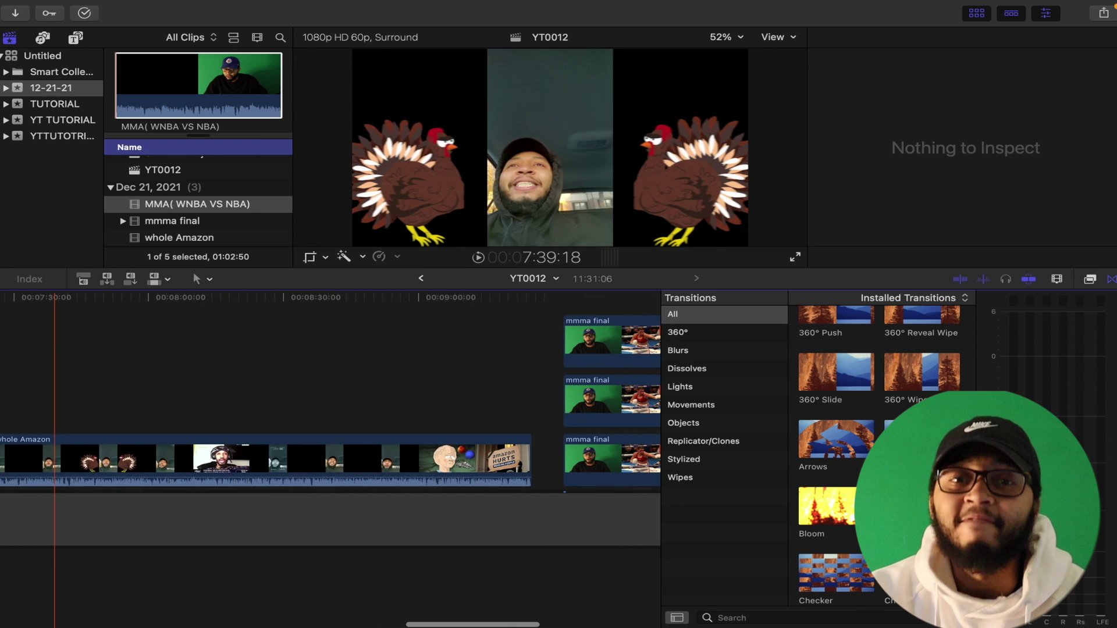
scroll(410, 407, right, 5)
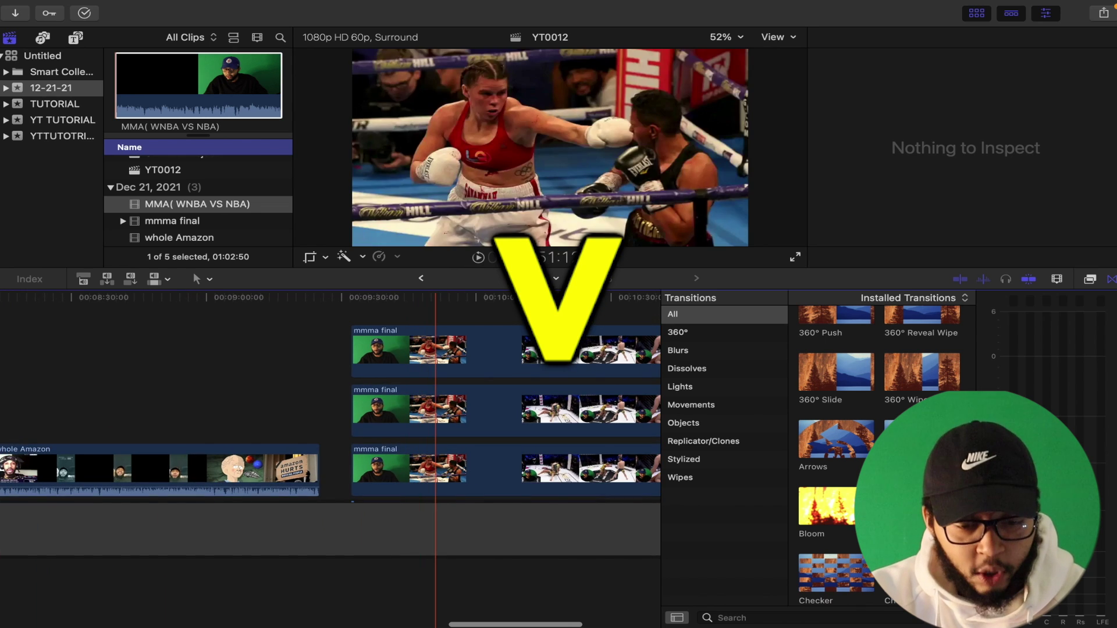
click(435, 349)
key(super+4)
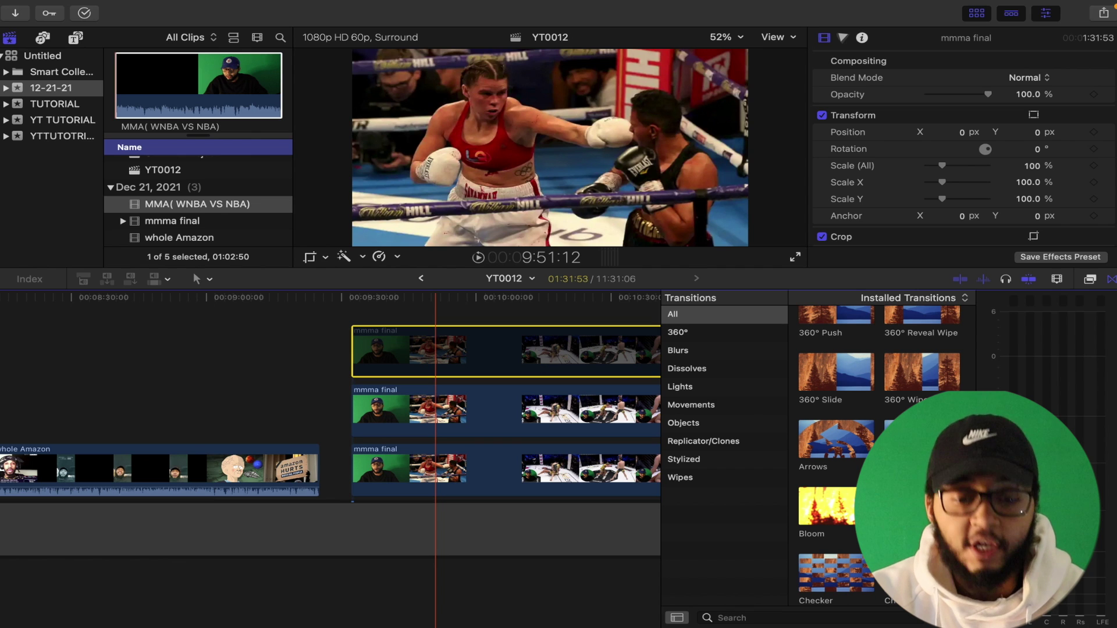
scroll(330, 407, right, 3)
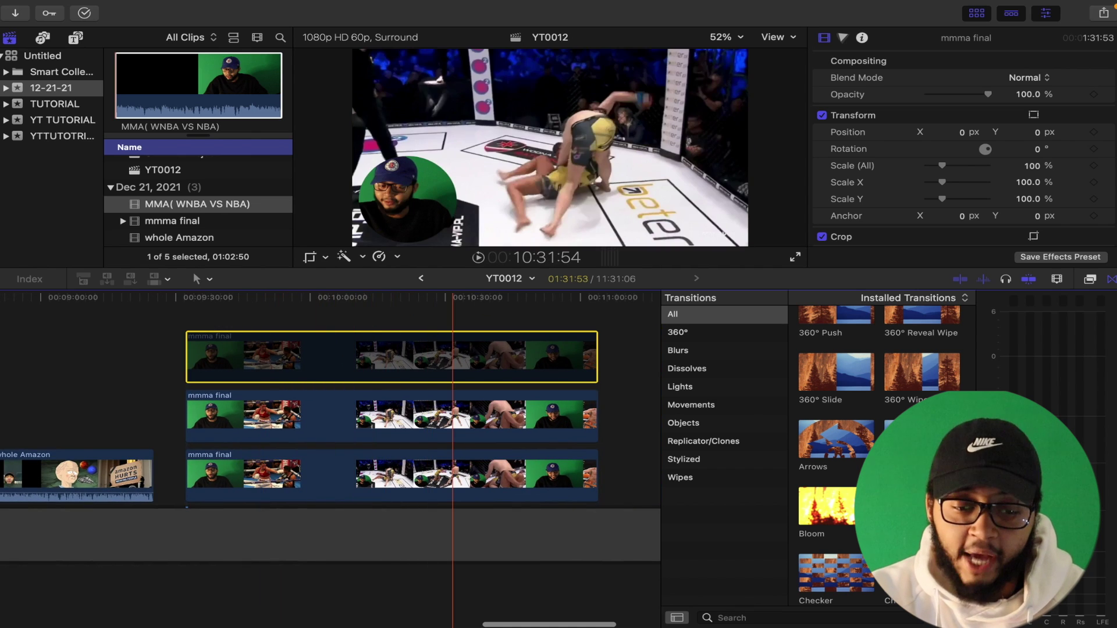
click(402, 416)
click(398, 474)
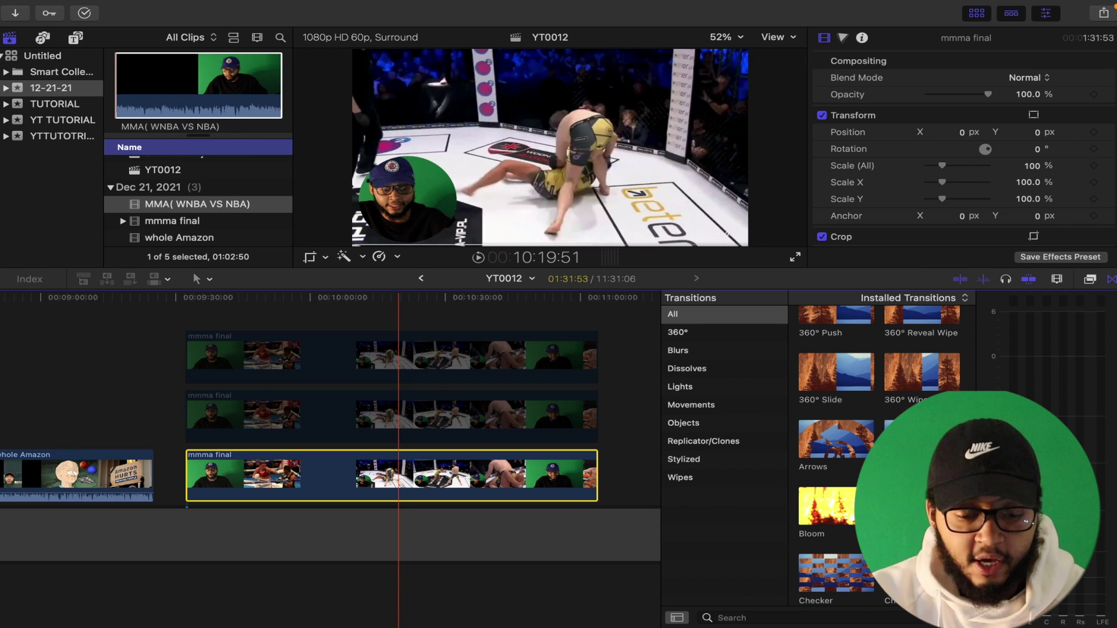
key(v)
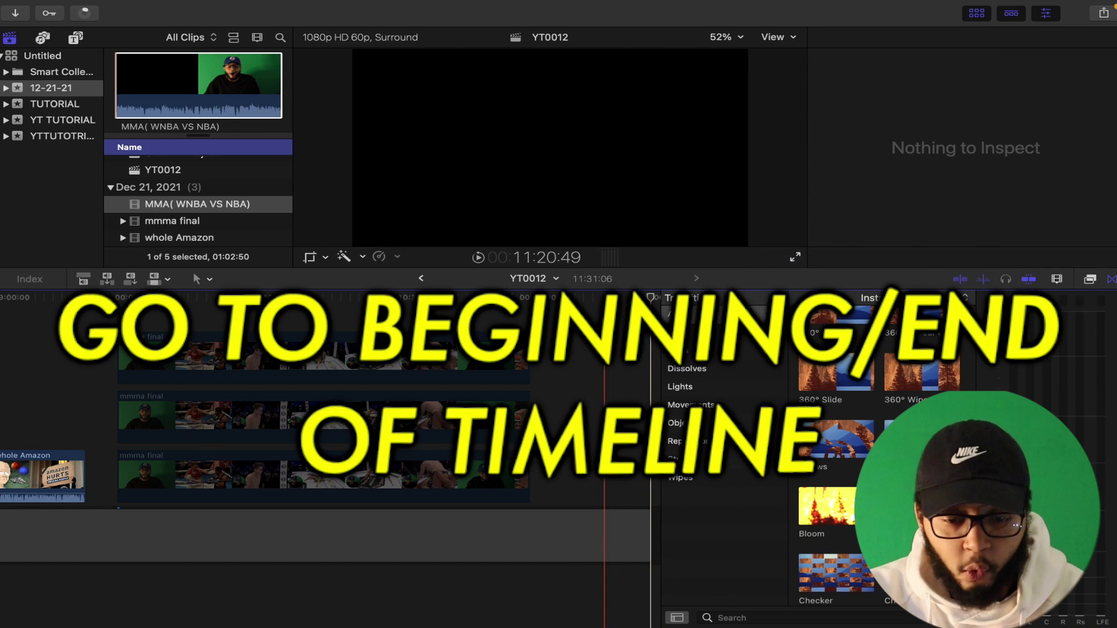
- Move the playhead to the end of the timeline, to its beginning, and back to the end
click(603, 582)
scroll(603, 582, right, 3)
key(End)
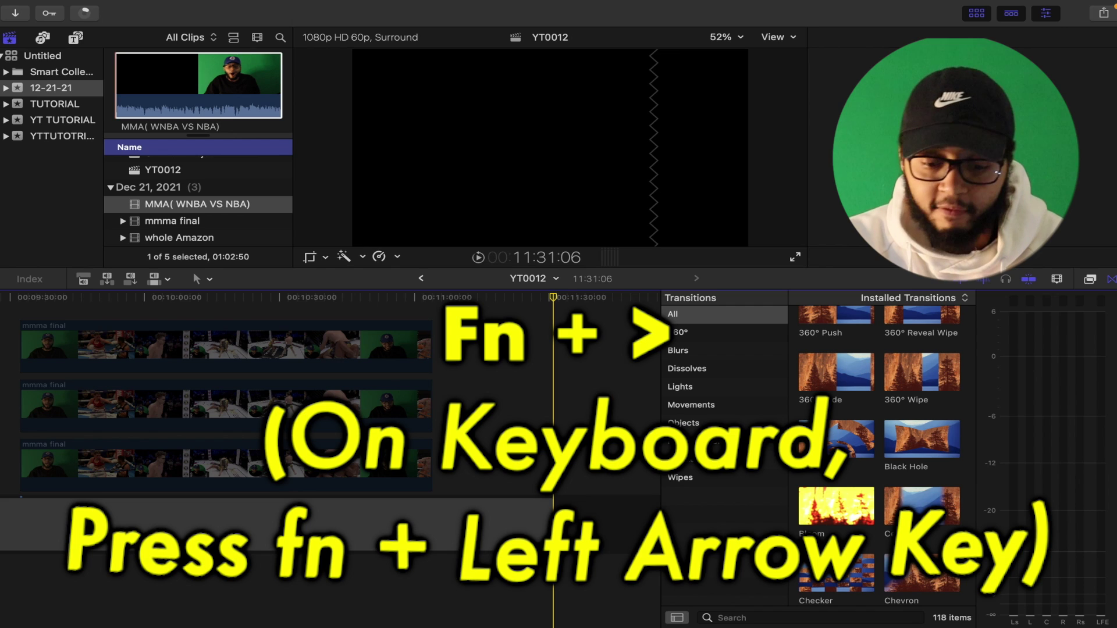
key(Home)
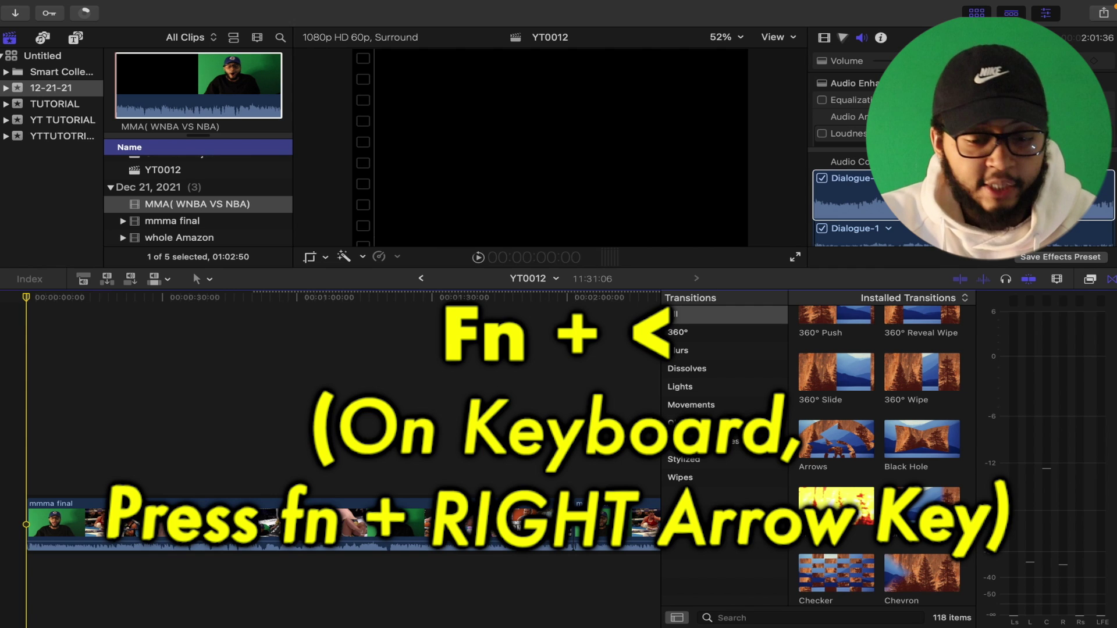
key(End)
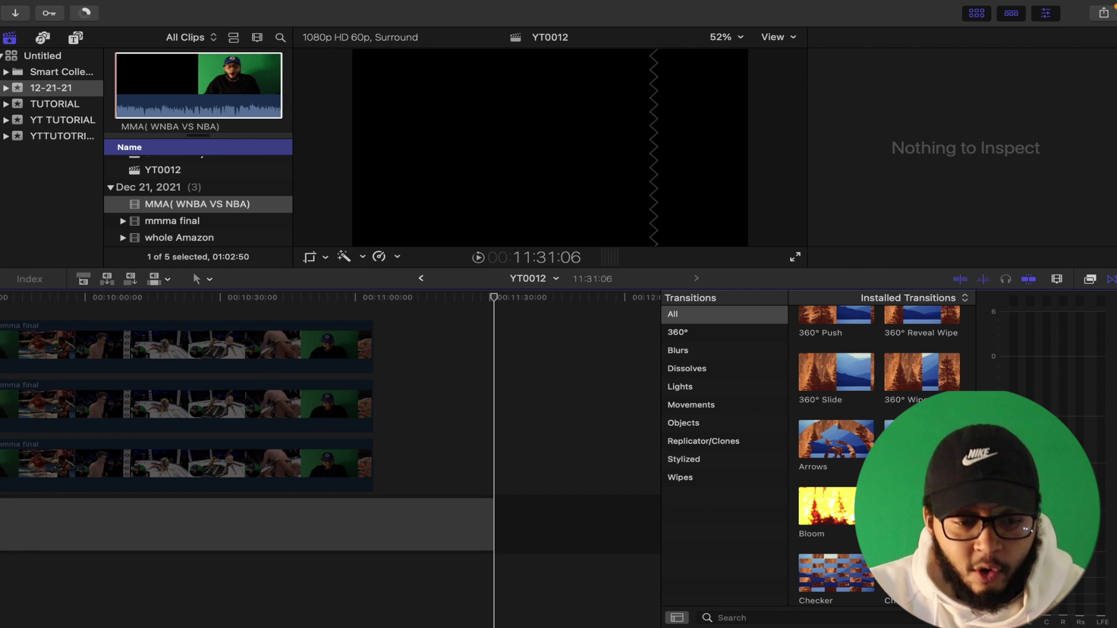
- Connect only the audio of the mmma final clip to the timeline at 11:33:14, just past the end of the gap
click(172, 221)
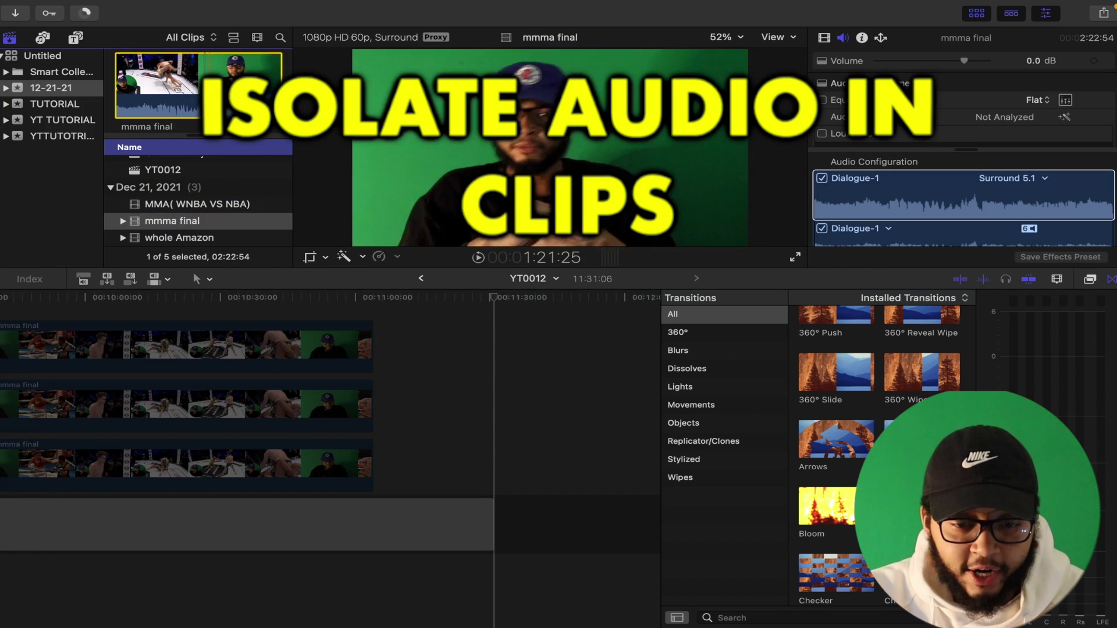
click(205, 87)
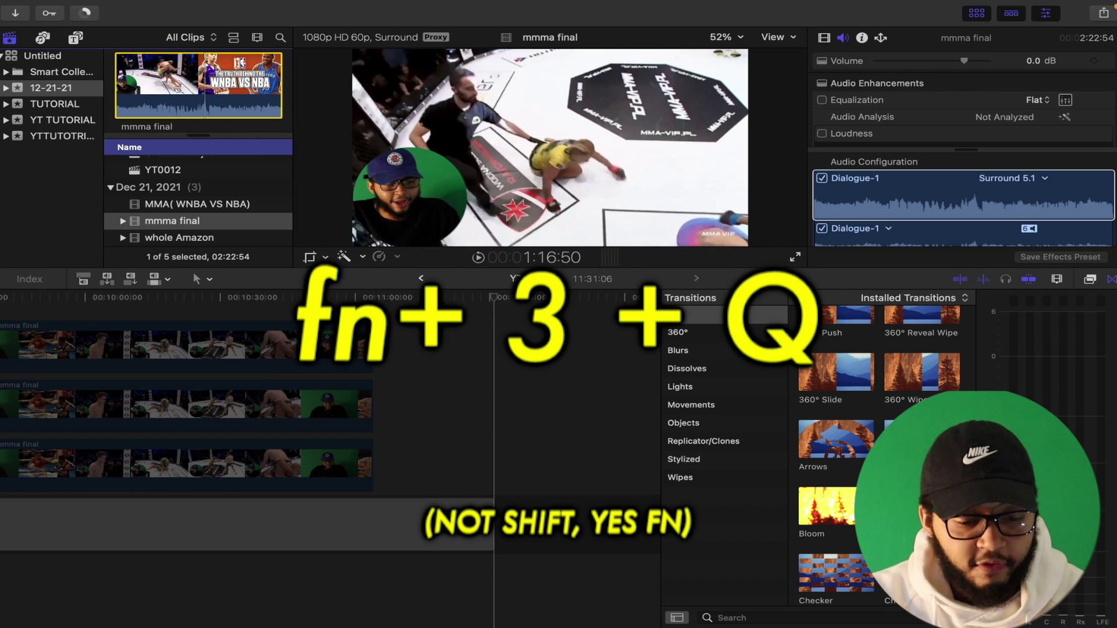
click(503, 407)
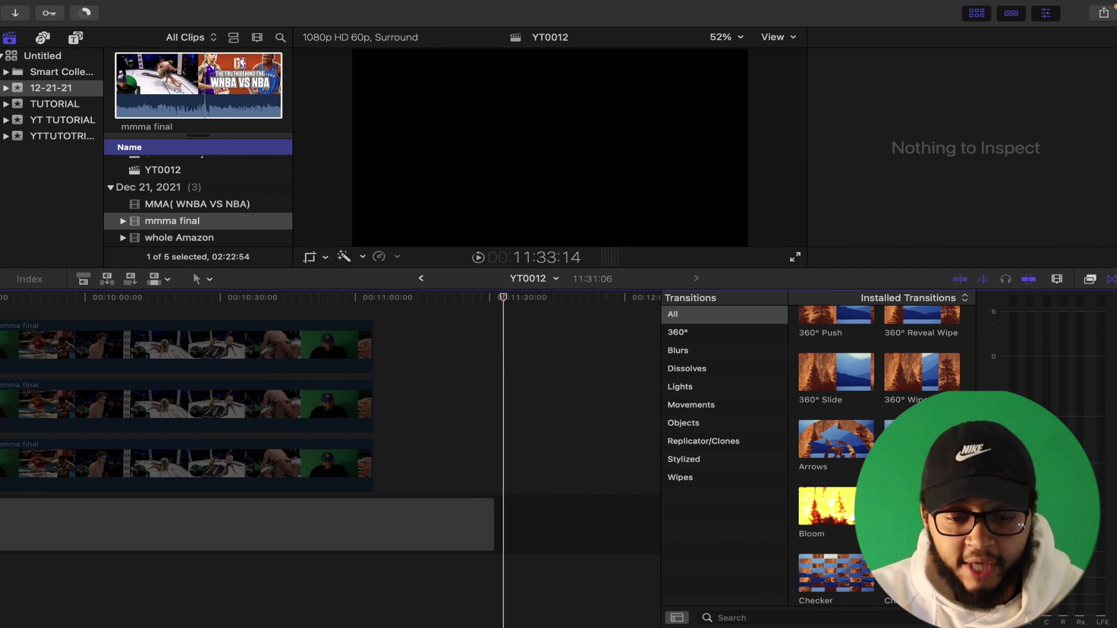
key(3)
key(q)
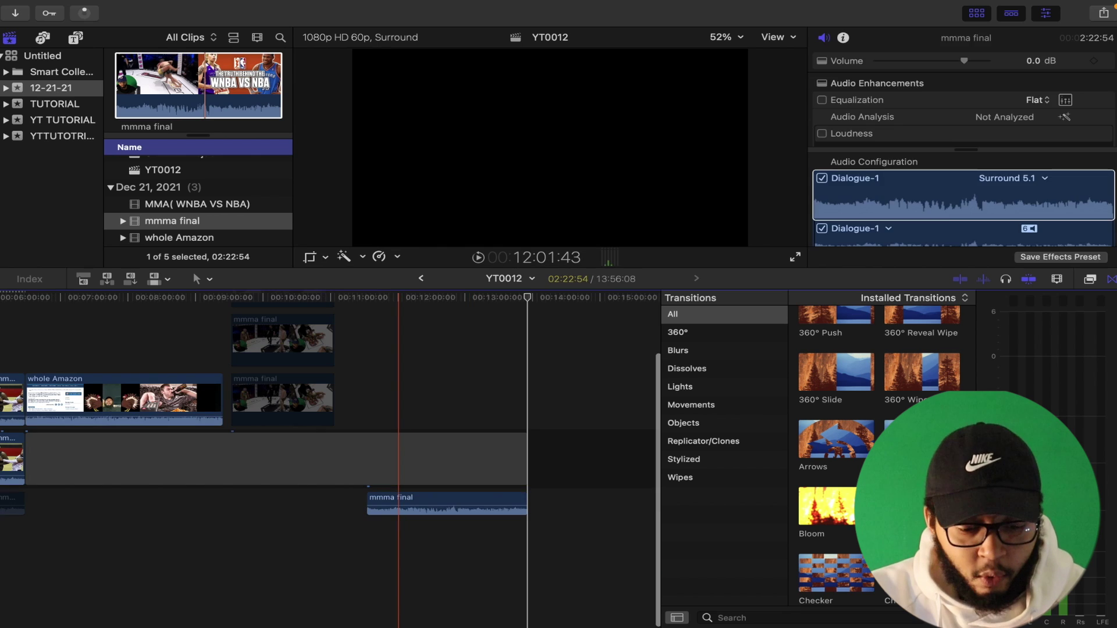
- Connect only the audio of the whole Amazon clip to the timeline at 12:01:43
click(399, 390)
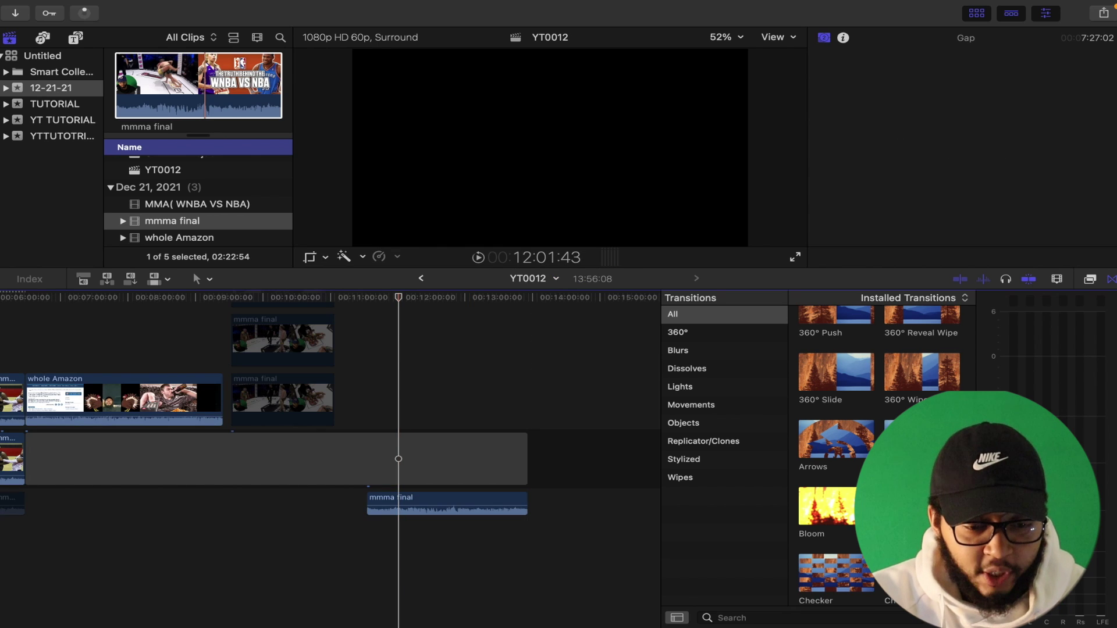
click(174, 237)
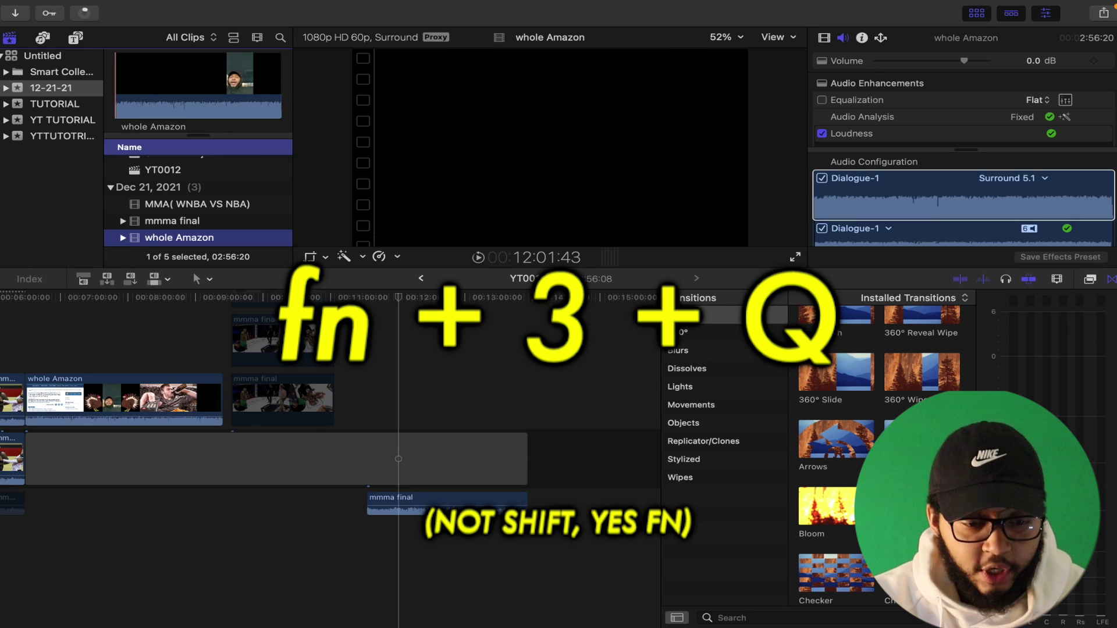
click(193, 271)
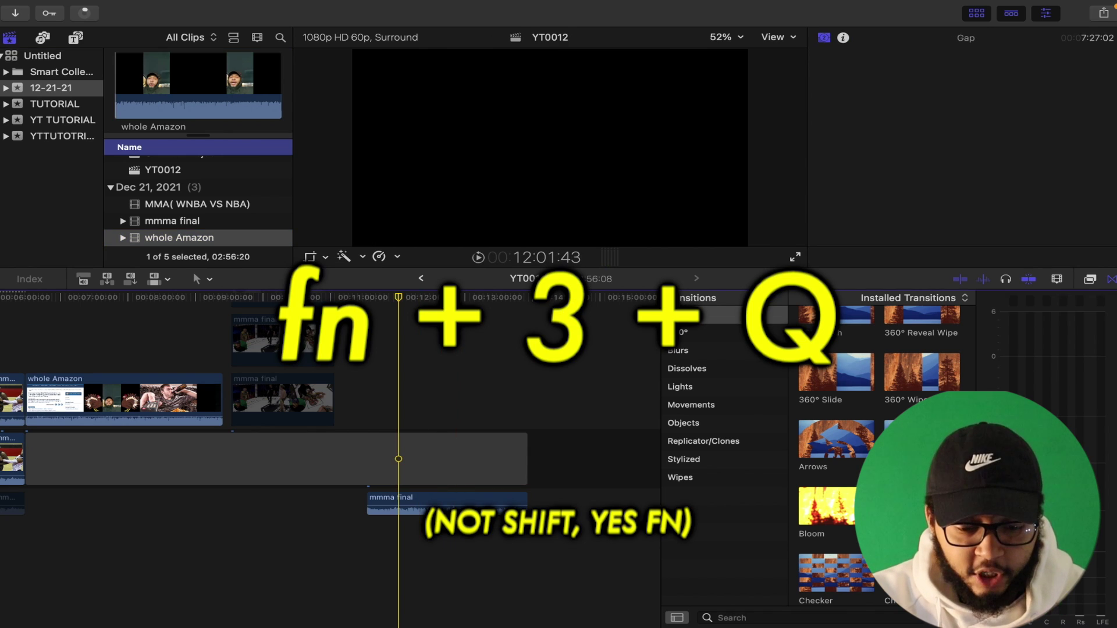
key(q)
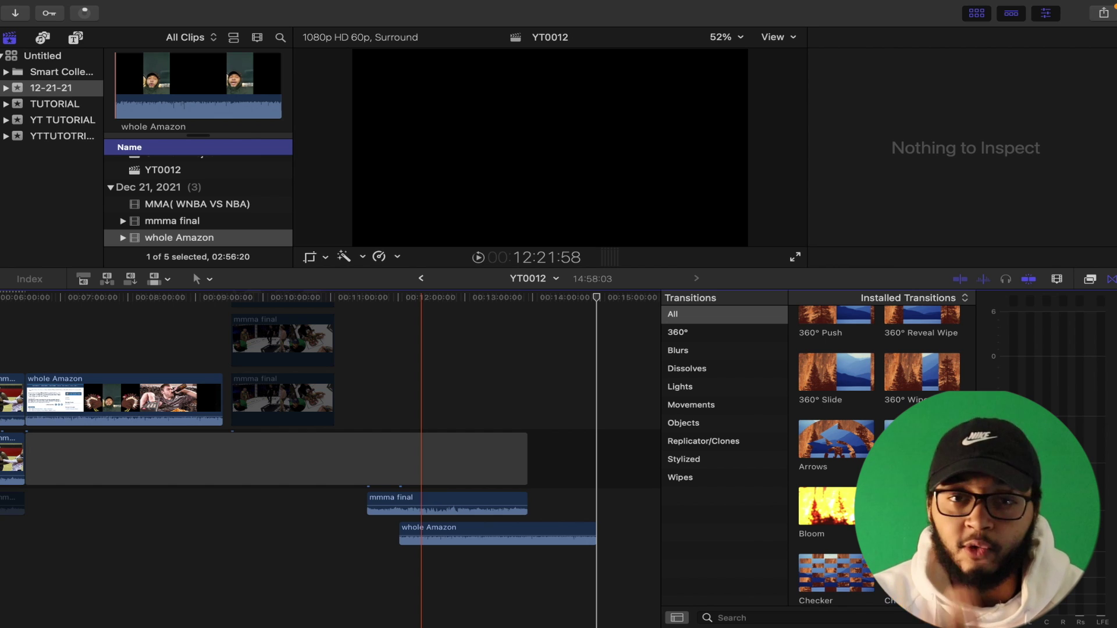
- Connect the audio of mmma final at 12:17:05 and only the video of MMA( WNBA VS NBA) at 12:01:43
click(192, 238)
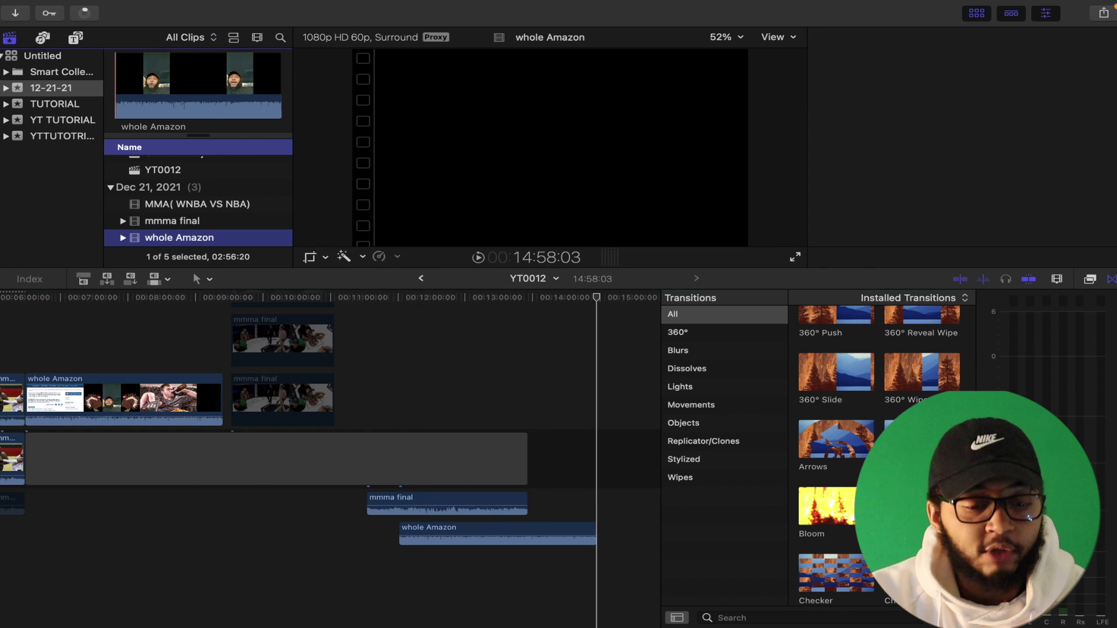
click(189, 221)
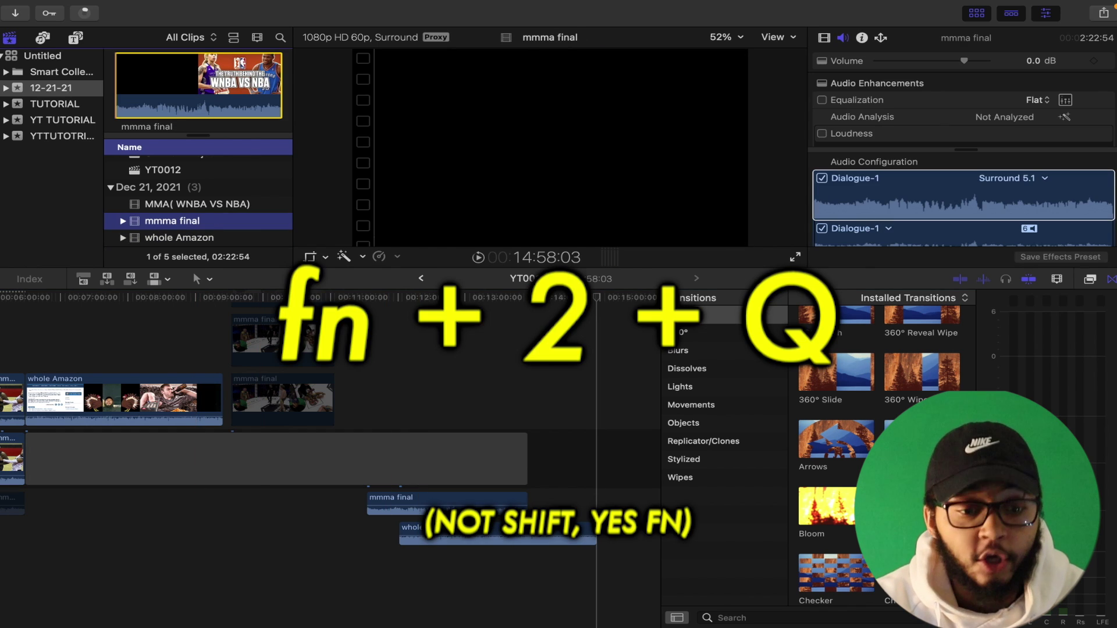
key(2)
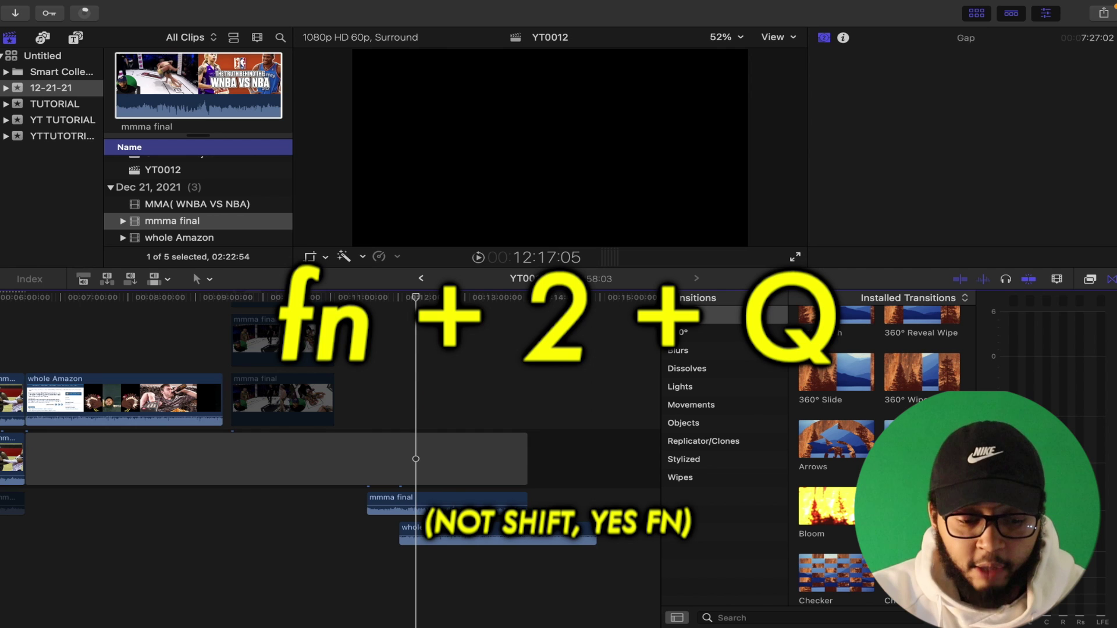
key(q)
key(Up)
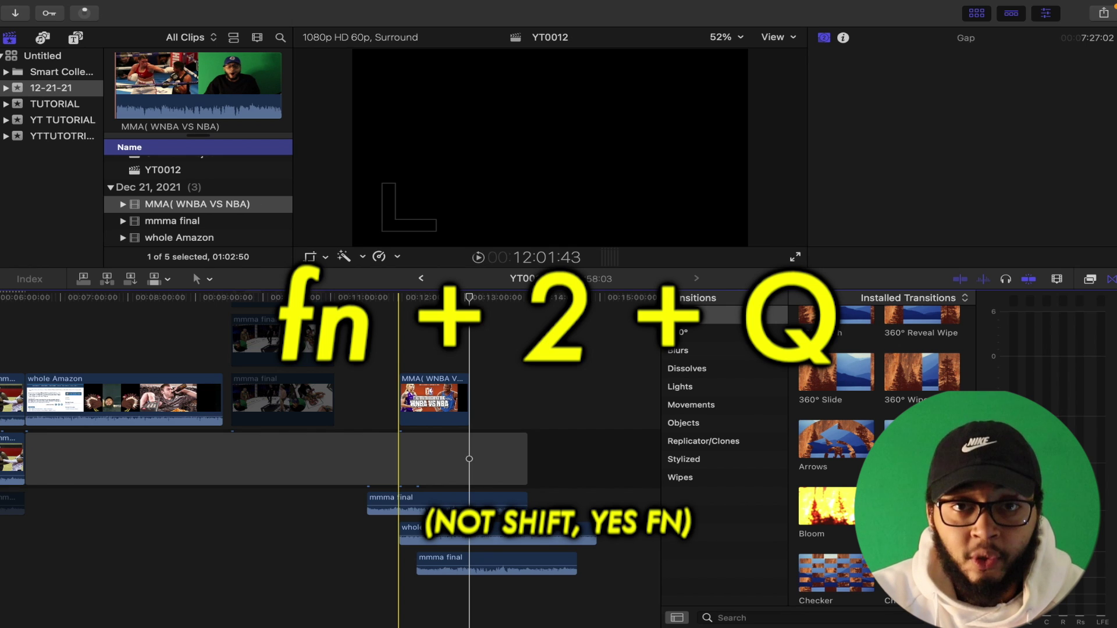
- Select mmma final in the browser and move the playhead to the start of the connected MMA( WNBA VS NBA) clip at 12:01:43
key(Down)
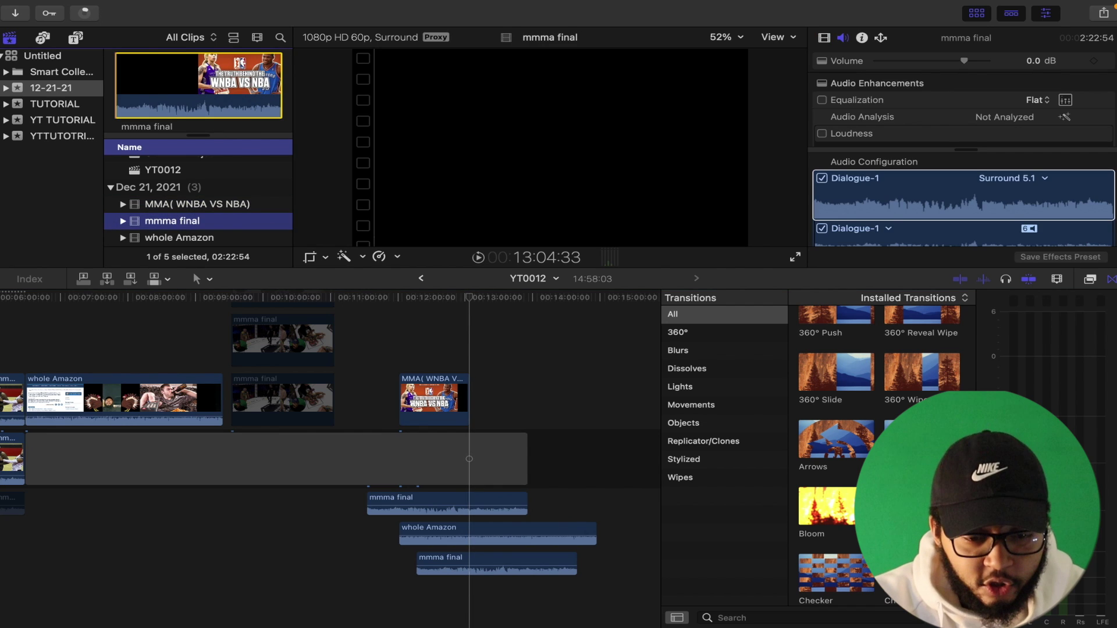
key(Up)
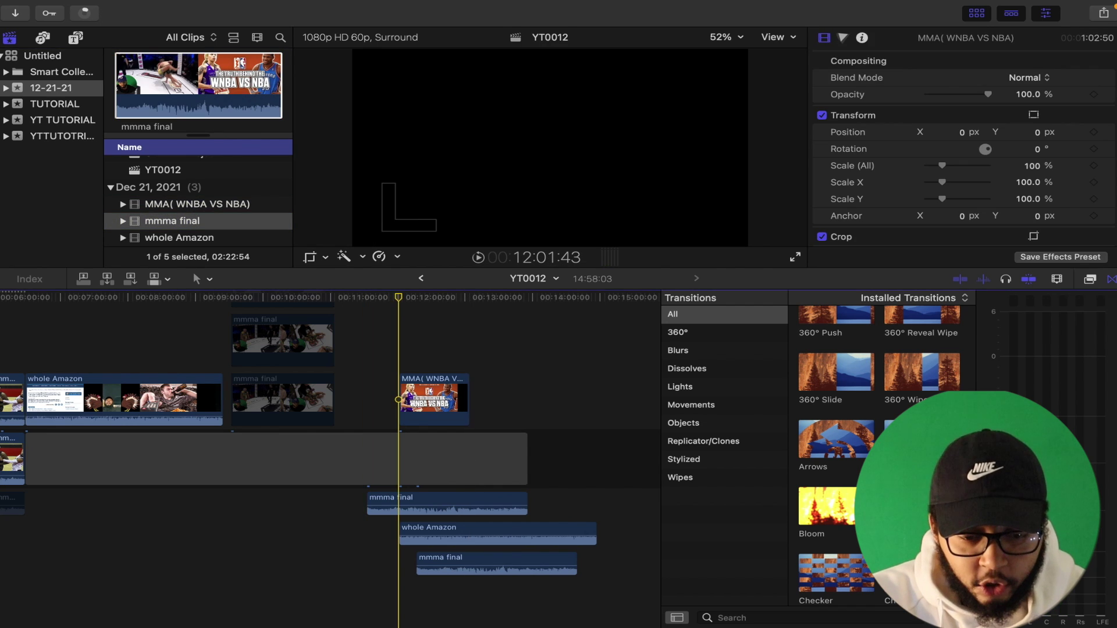